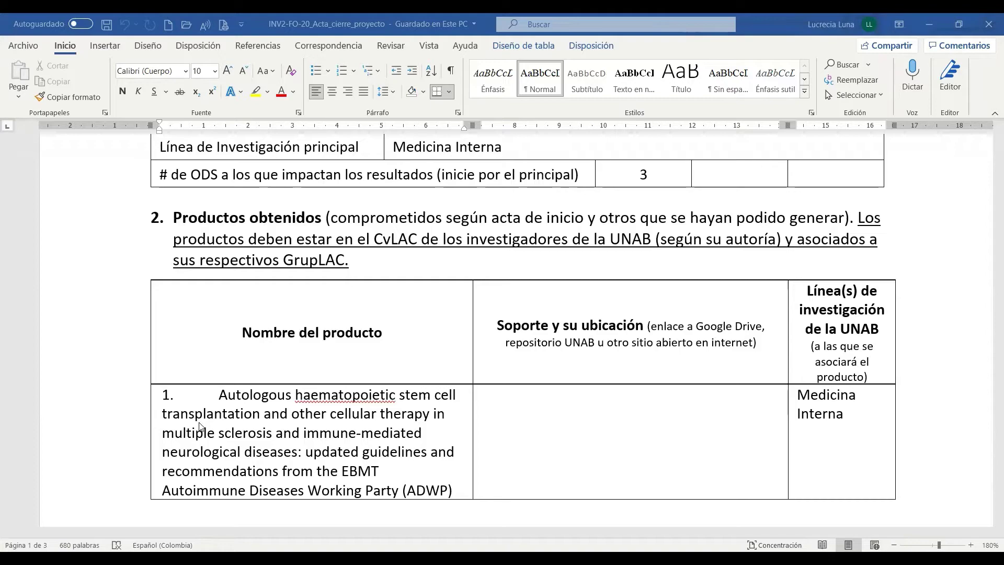
Step: Review the product table across pages, then switch to the shared Drive folder in Chrome
scroll(219, 422, "down", 3)
scroll(219, 422, "down", 8)
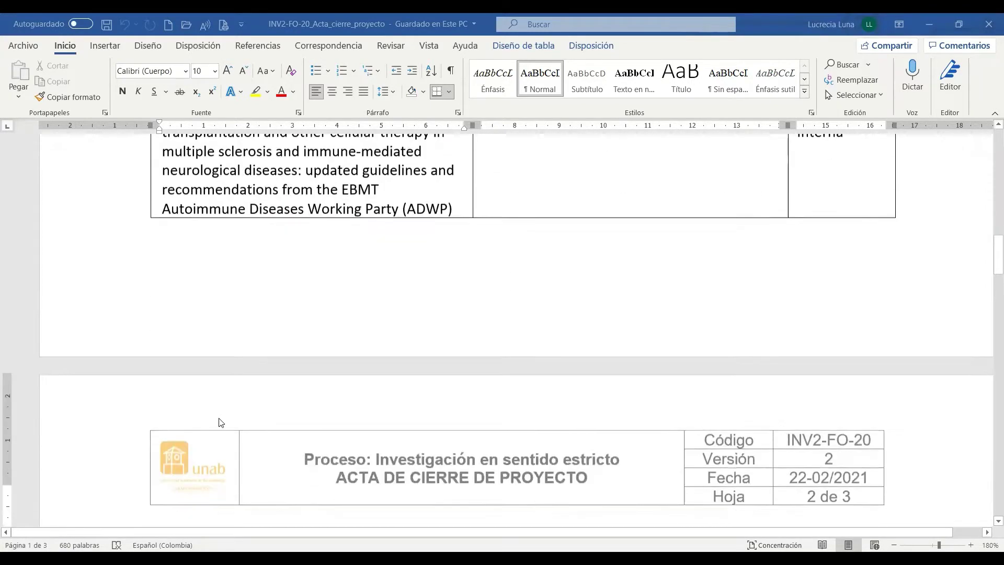
scroll(219, 423, "down", 6)
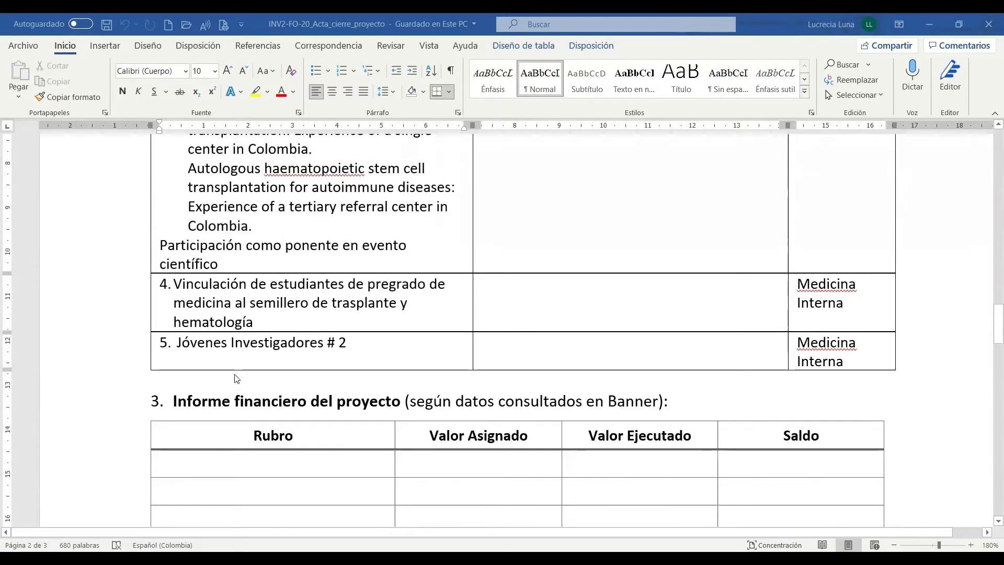
scroll(302, 350, "up", 5)
scroll(301, 350, "up", 12)
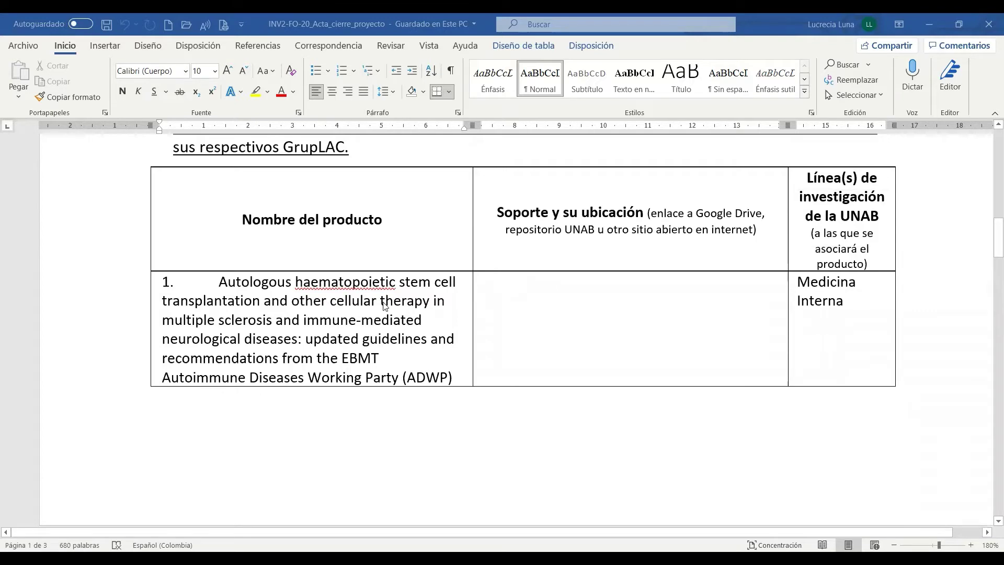
scroll(384, 306, "up", 2)
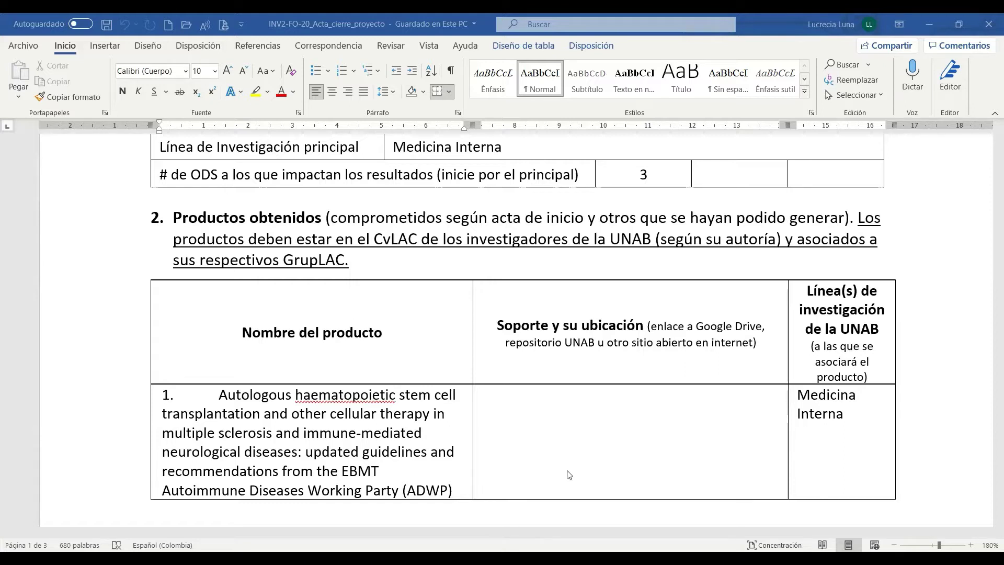
key("alt+Tab")
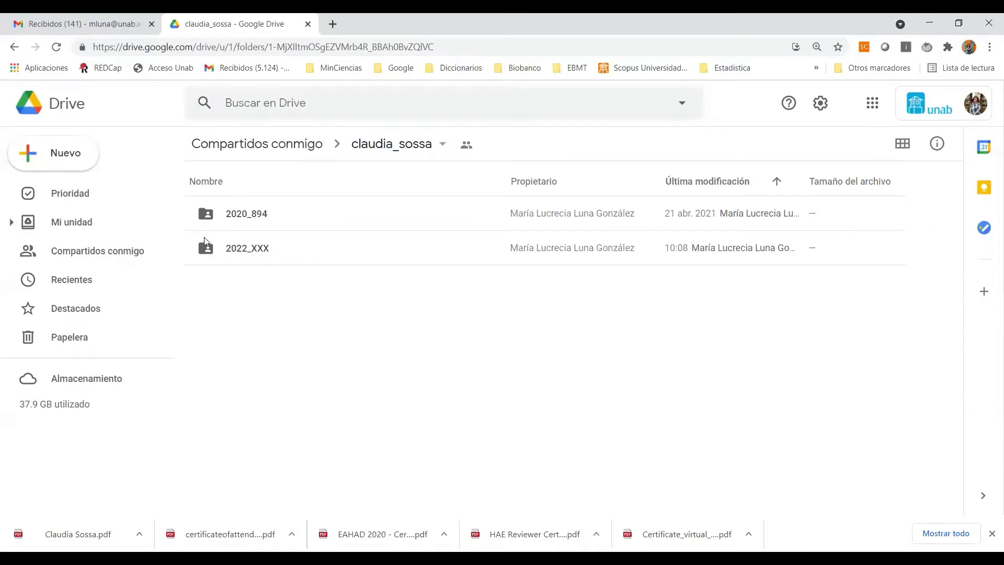
Step: Open 2020_894 › nuevo_conocimiento › articulos in Drive and select the folder's web address
double_click(240, 214)
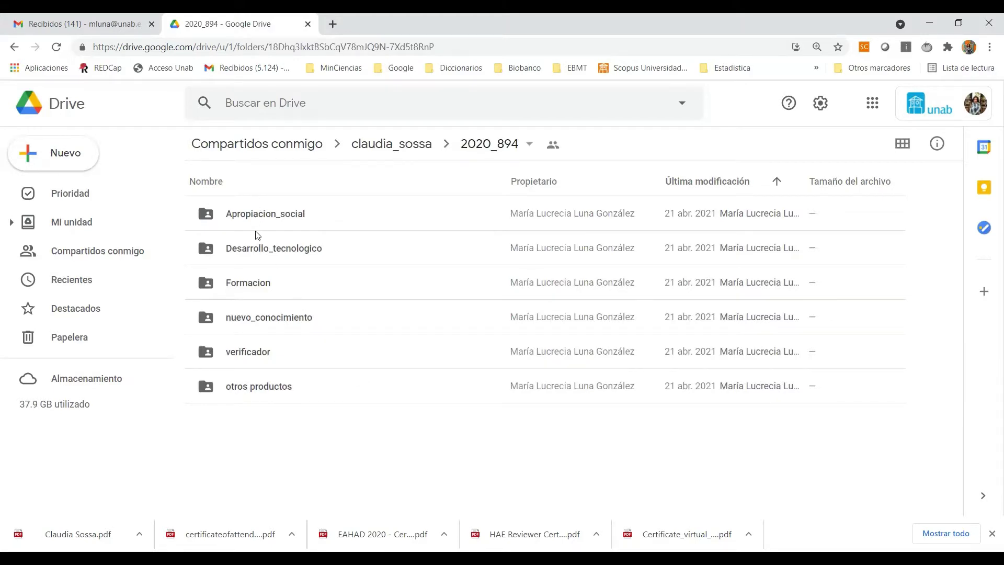
double_click(243, 319)
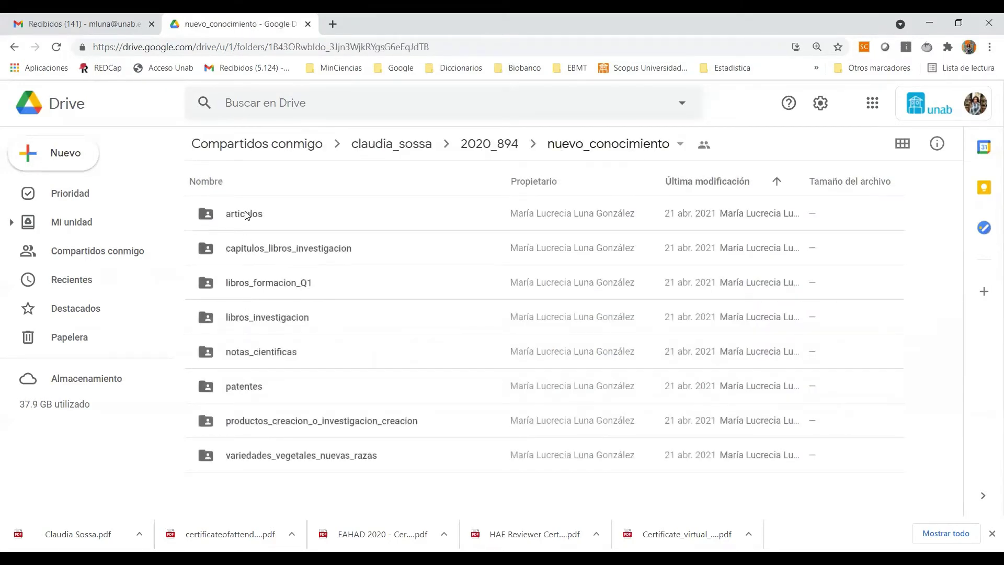
double_click(245, 213)
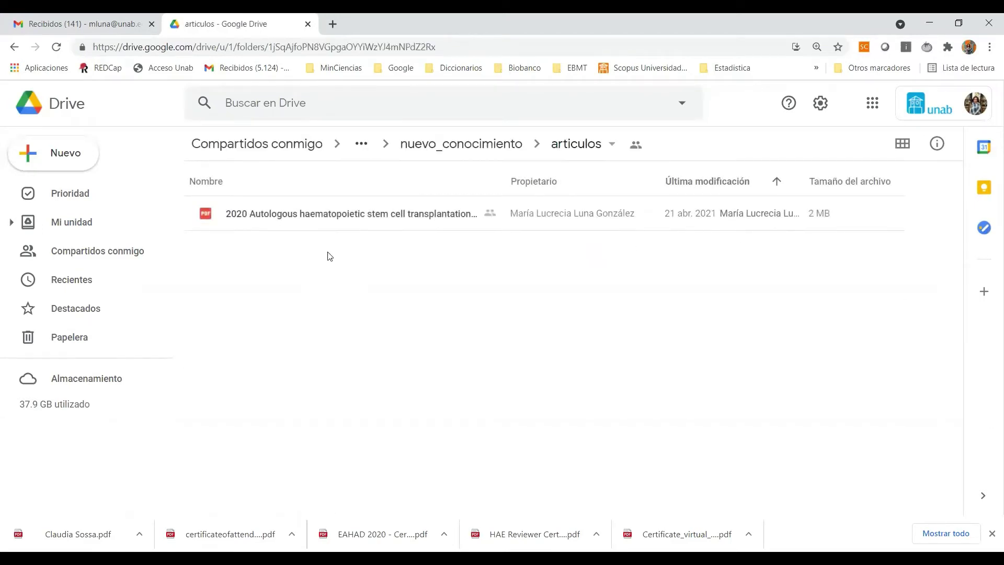
left_click(303, 48)
key("ctrl+c")
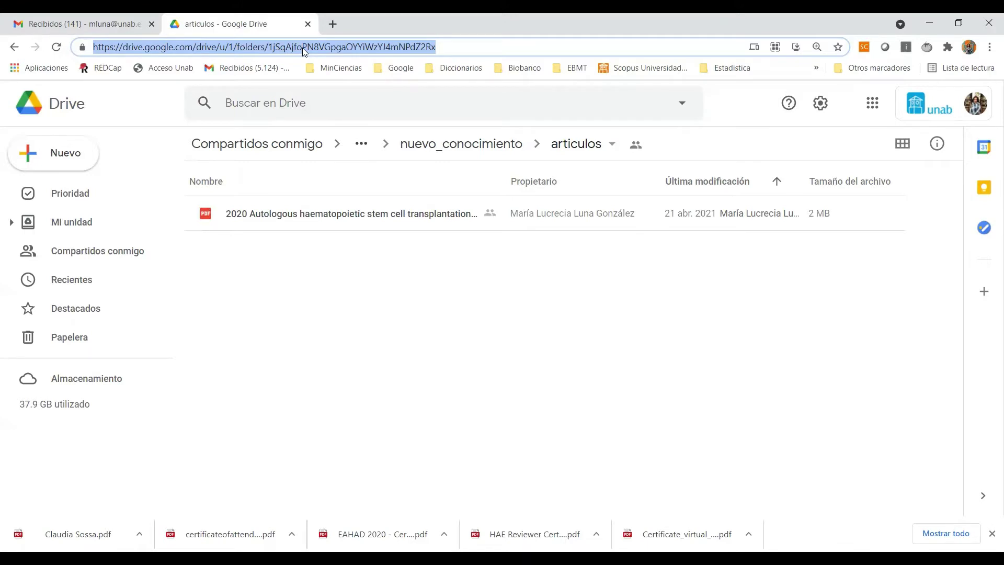
Step: Paste the articulos folder link into product 1's Soporte cell and follow it to verify
key("alt+Tab")
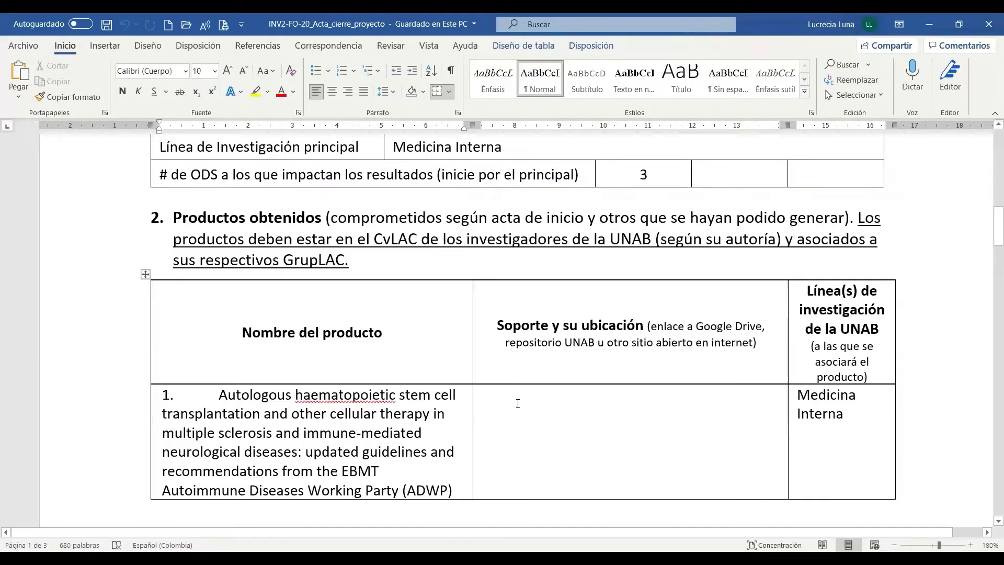
left_click(516, 402)
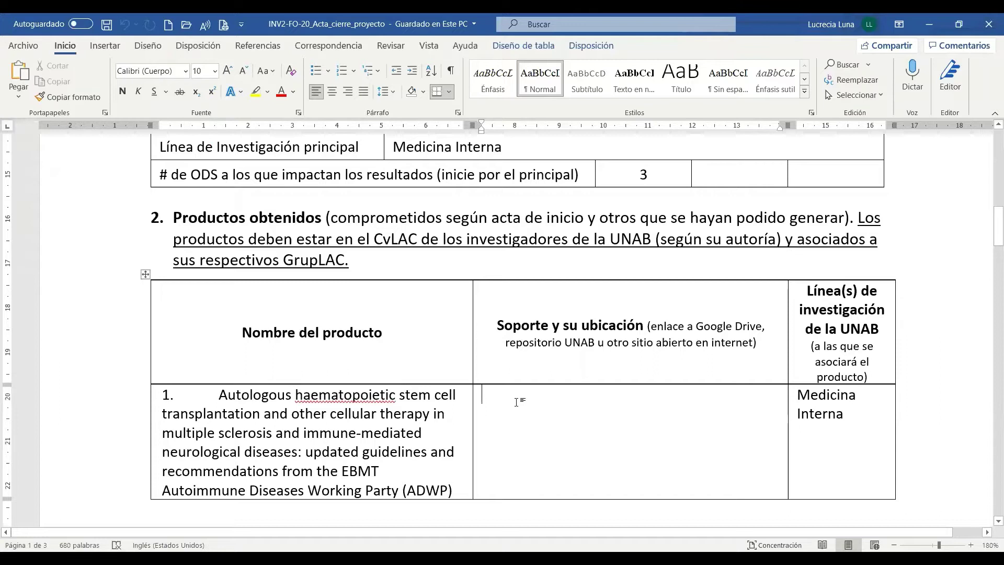
key("ctrl+v")
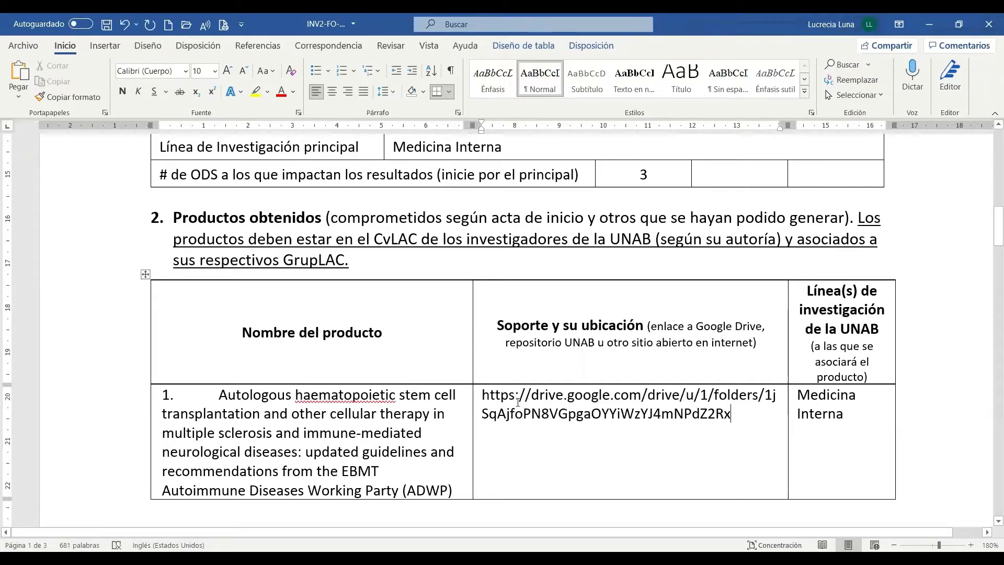
key("Return")
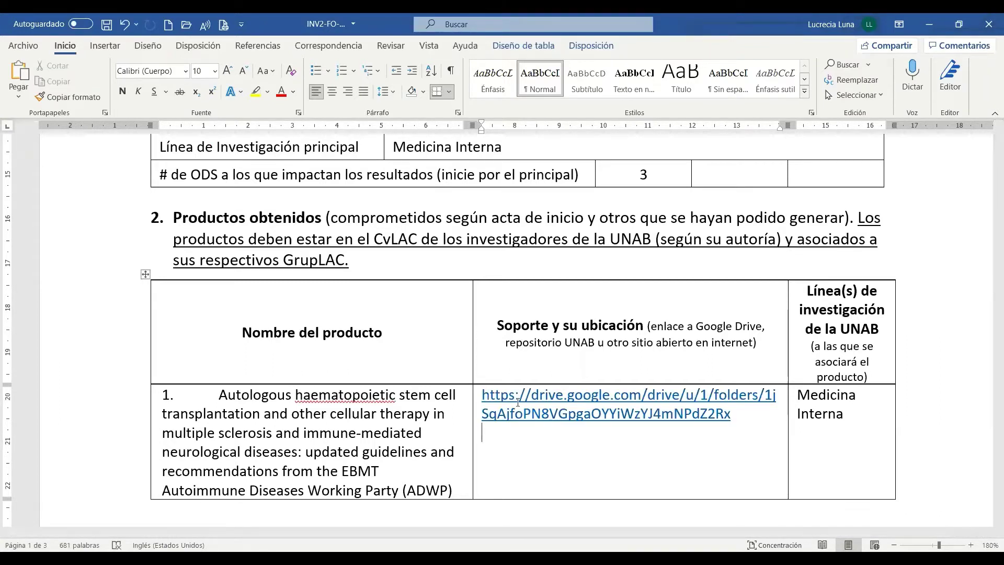
left_click(518, 405, "ctrl")
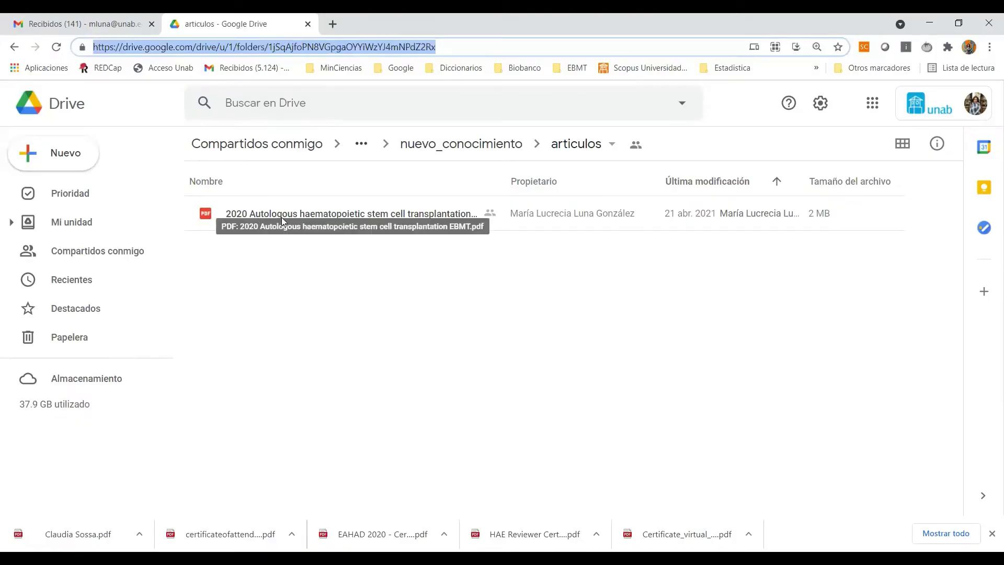
Step: Copy the article PDF's full file name from Drive's rename box, leaving the name unchanged
right_click(245, 218)
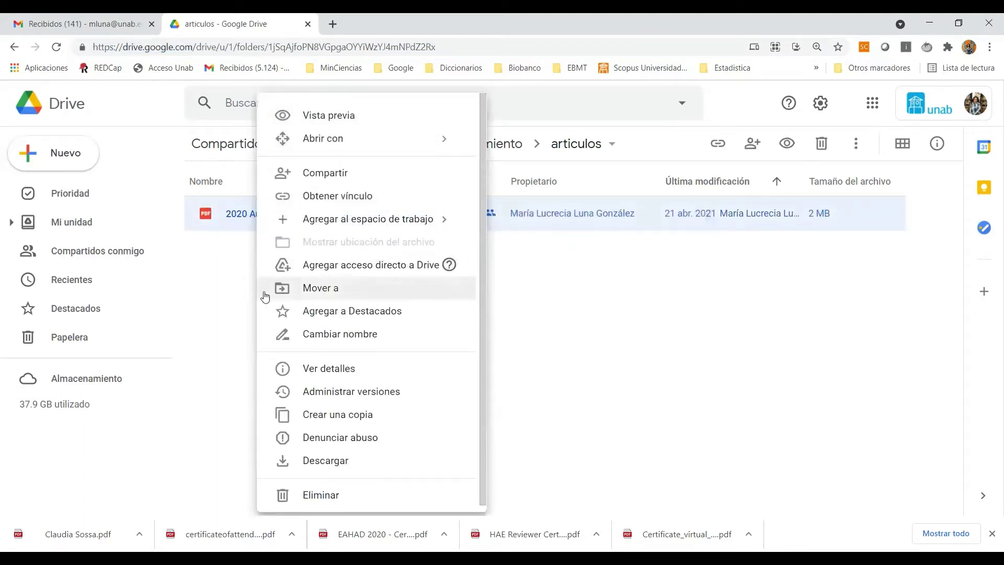
left_click(331, 335)
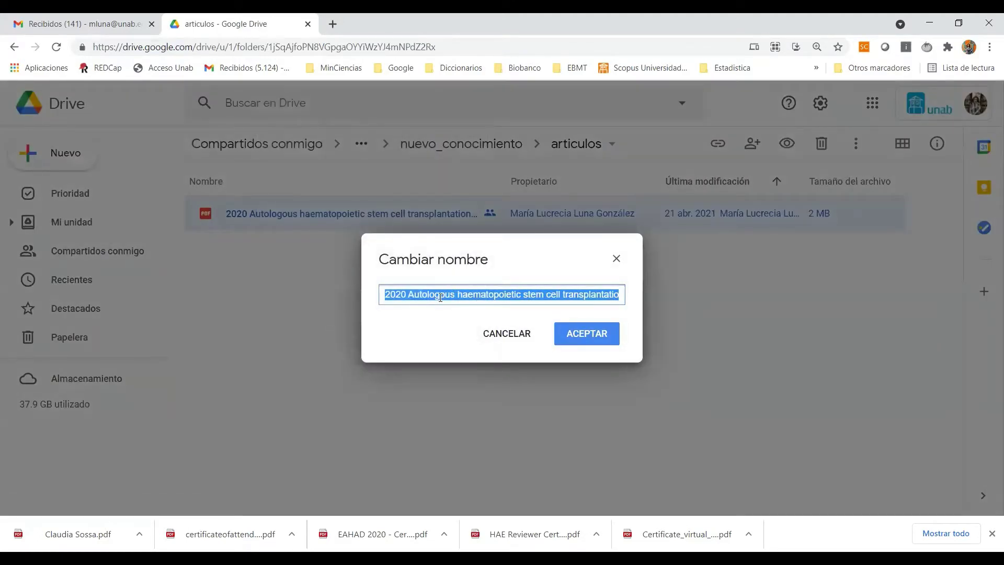
left_click(395, 294)
left_click_drag(383, 294, 678, 299)
key("ctrl+c")
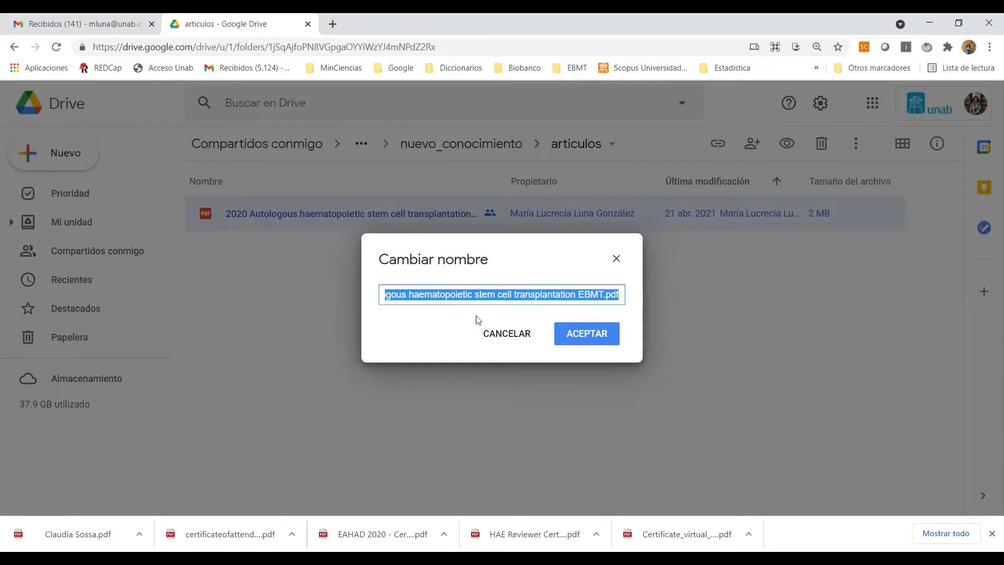
key("Escape")
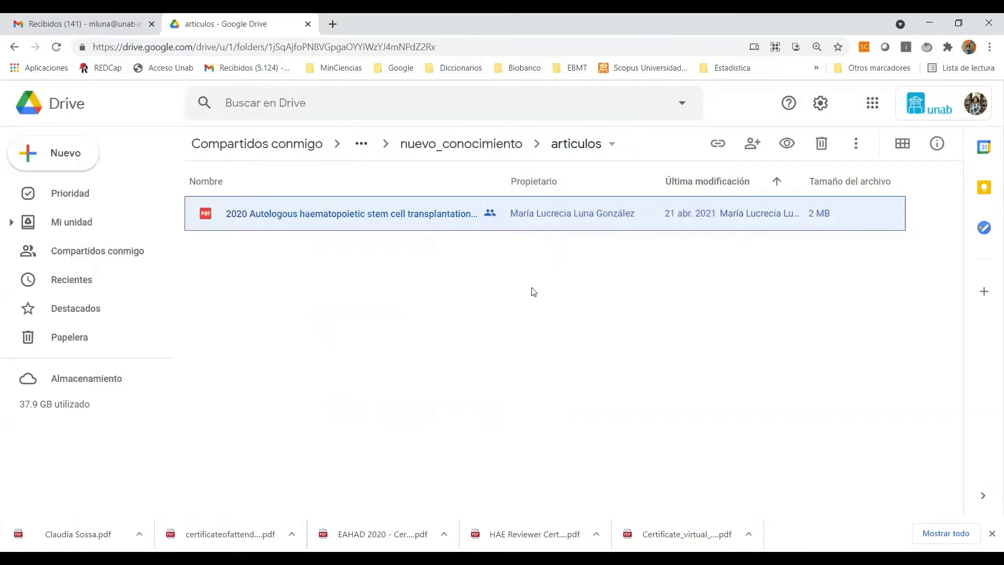
Step: Paste 2020 Autologous haematopoietic stem cell transplantation EBMT.pdf under product 1's link, then select product 2's Soporte cell
key("alt+Tab")
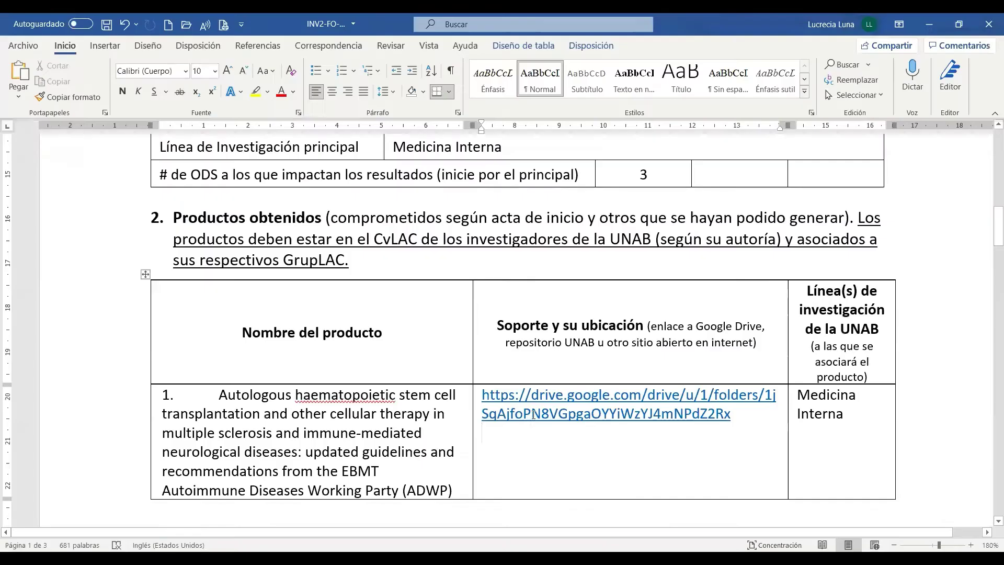
key("ctrl+v")
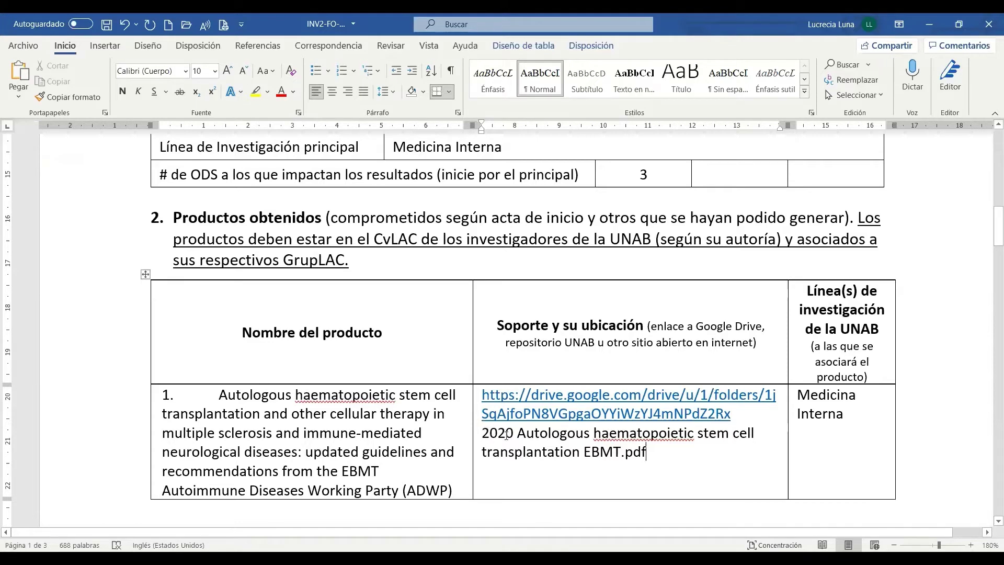
scroll(596, 437, "down", 10)
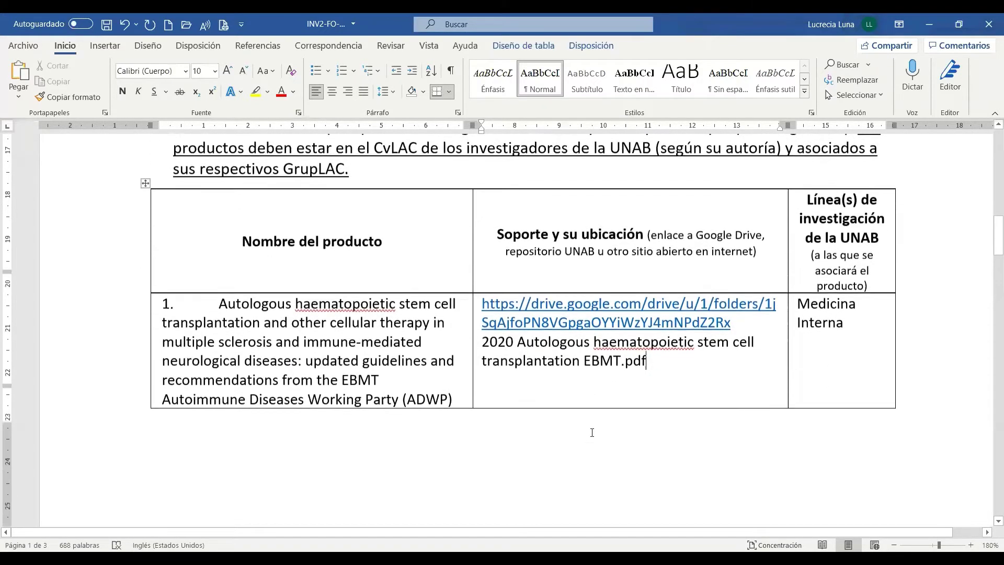
scroll(592, 436, "down", 3)
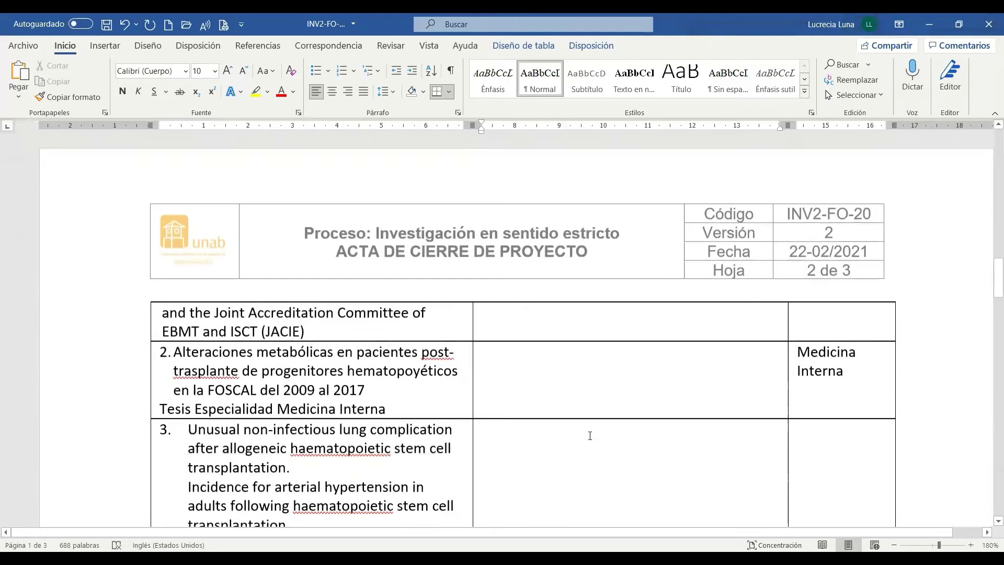
left_click(503, 362)
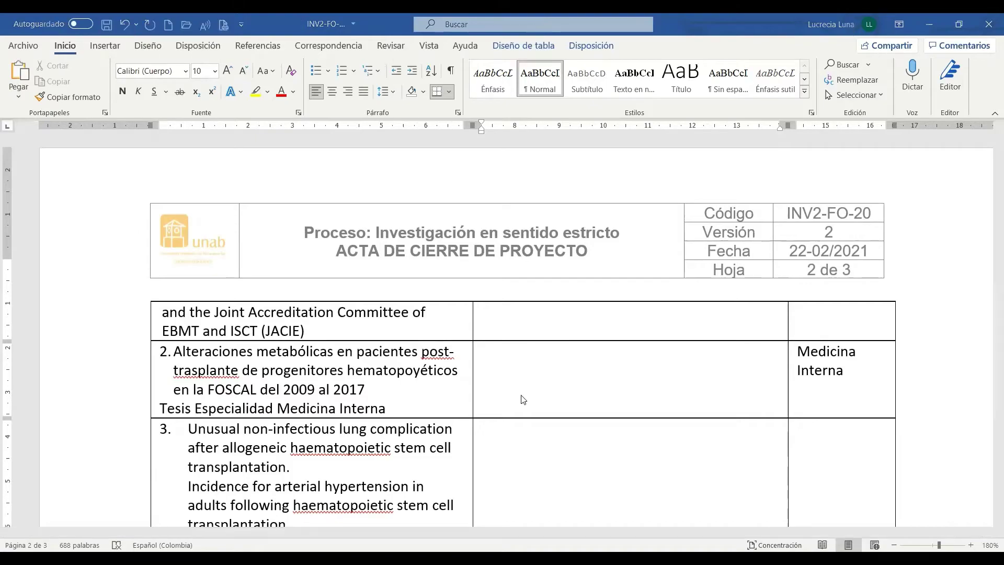
key("alt+Tab")
Step: Go up to 2020_894, open Formacion › direccion_trabajo_maestria, and select its web address
left_click(434, 148)
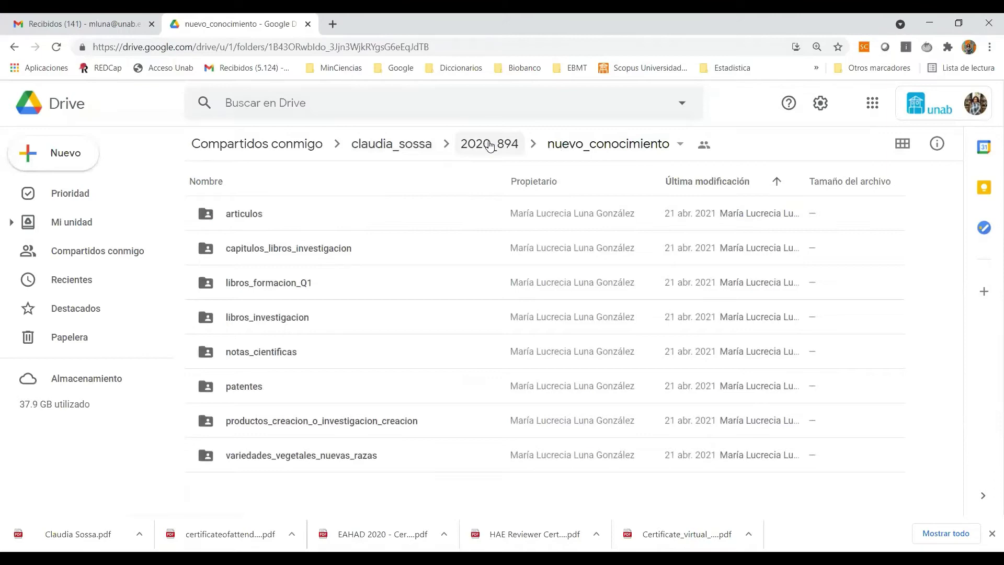
left_click(489, 144)
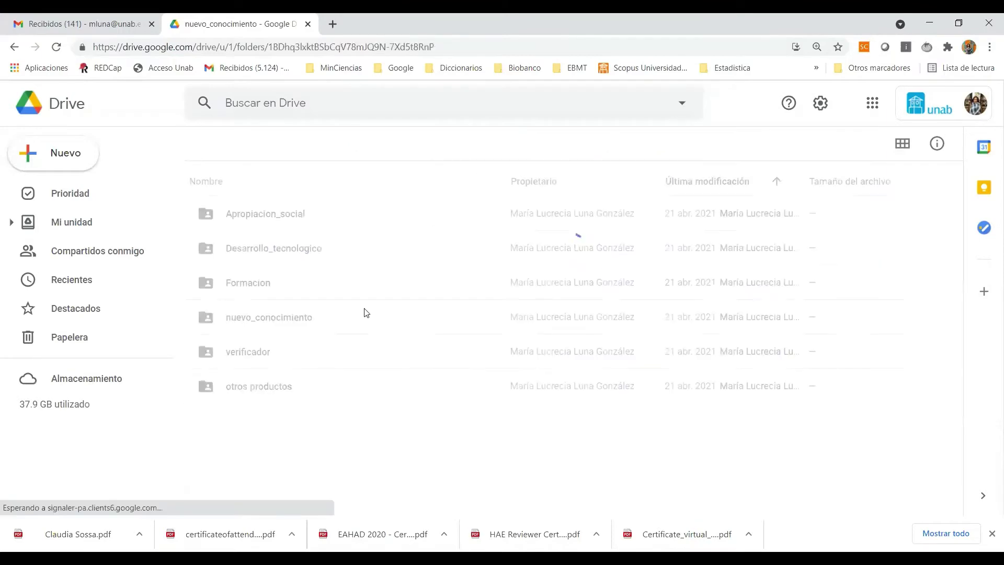
double_click(248, 284)
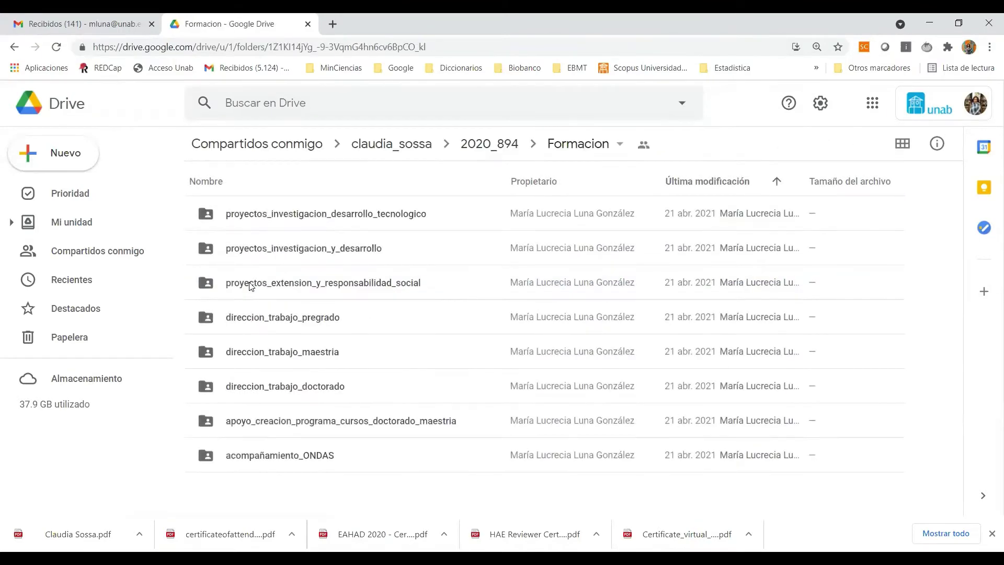
double_click(271, 353)
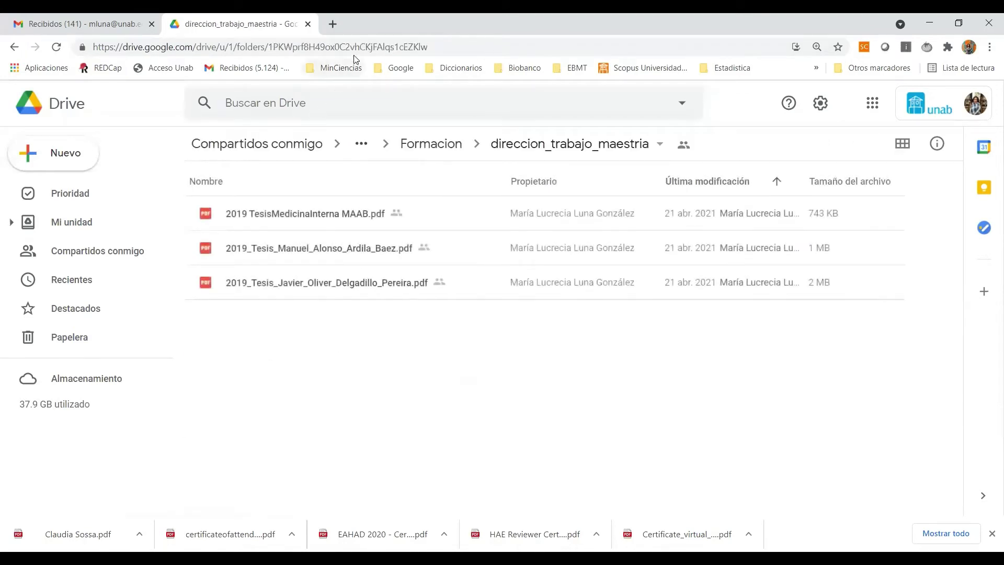
left_click(362, 45)
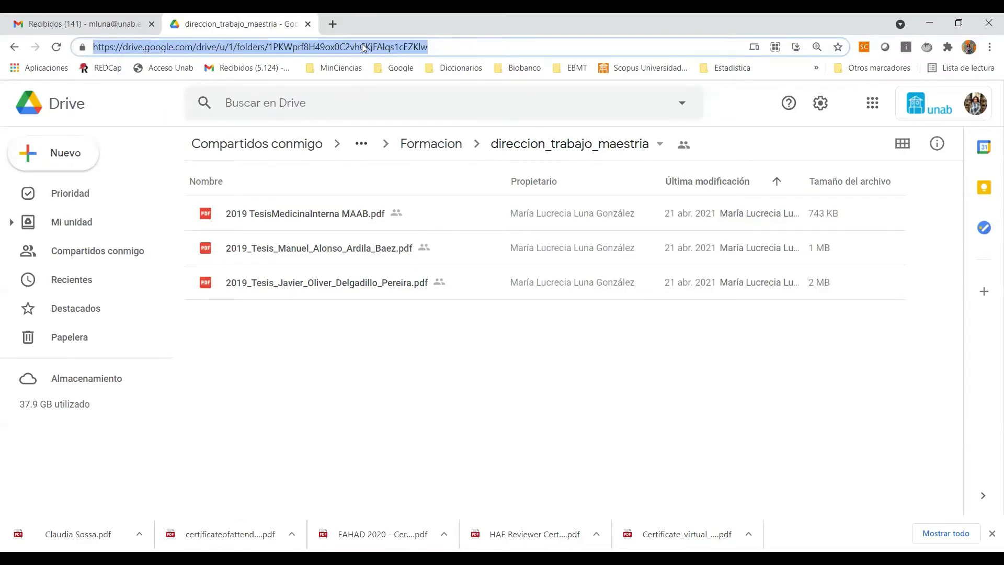
Step: Paste the direccion_trabajo_maestria folder link into product 2's Soporte cell in Word
key("ctrl+c")
key("alt+Tab")
key("ctrl+v")
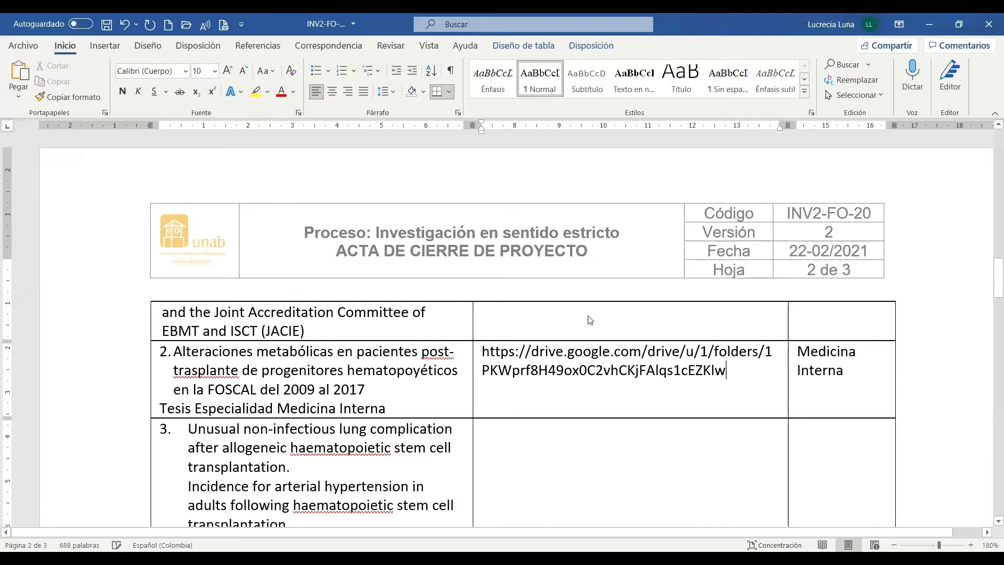
key("Return")
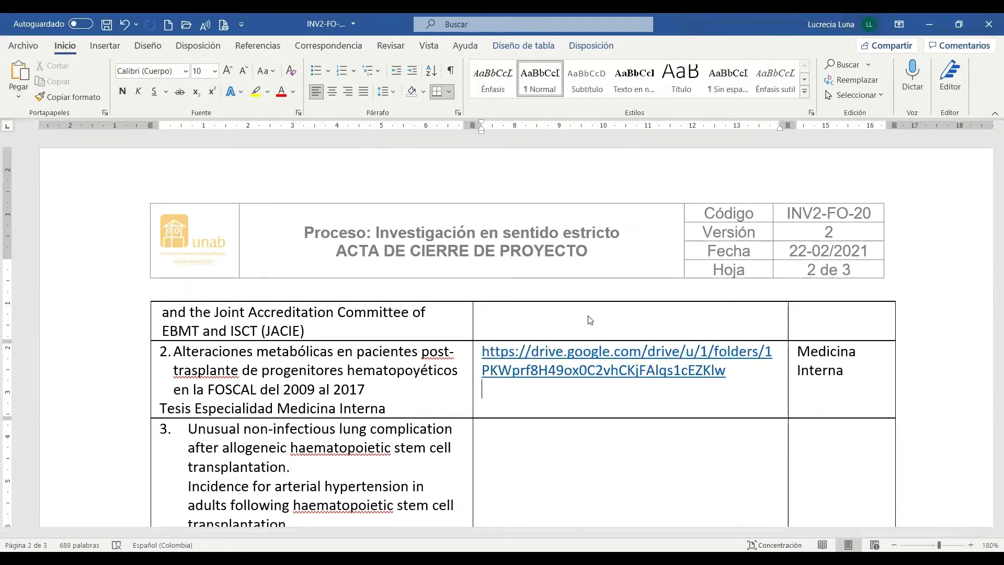
key("alt")
key("alt")
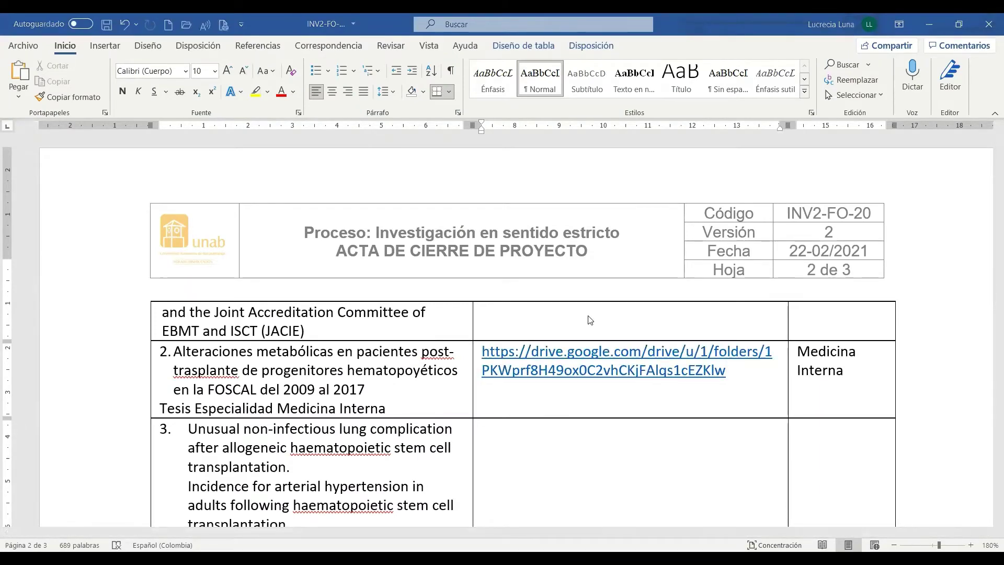
key("alt+Tab")
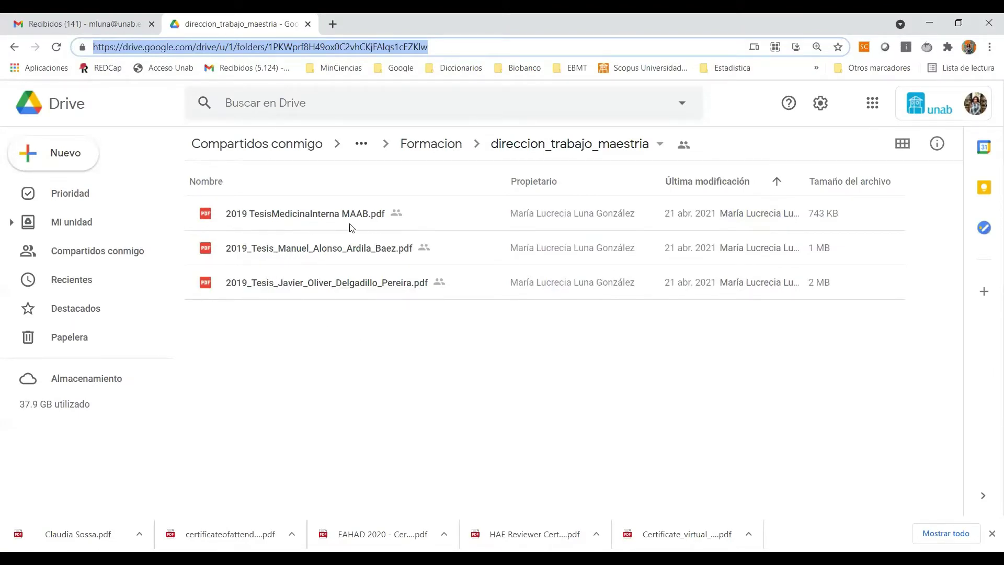
Step: Copy the name 2019 TesisMedicinaInterna MAAB.pdf from Drive and paste it under row 2's link
left_click(283, 215)
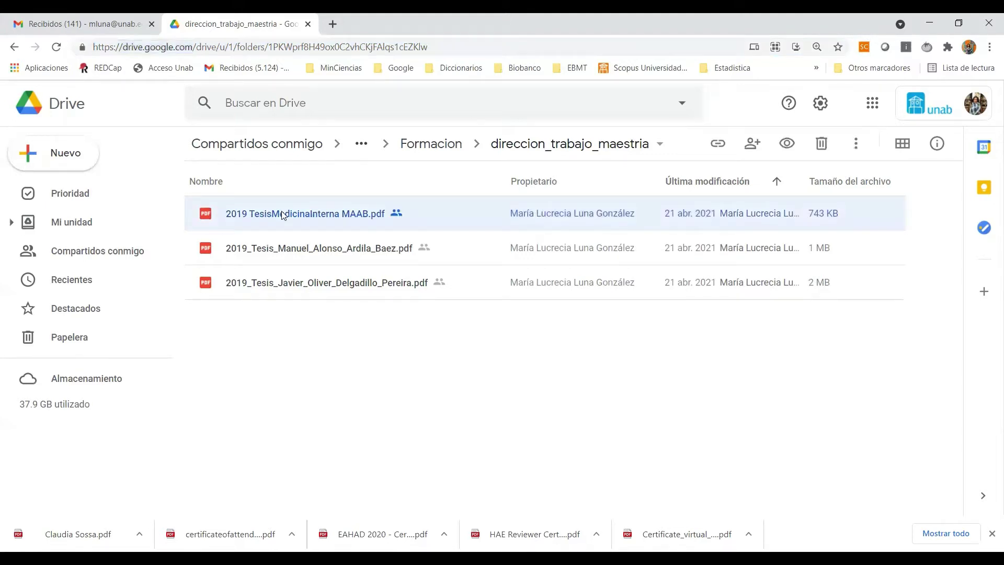
right_click(282, 215)
mouse_move(285, 216)
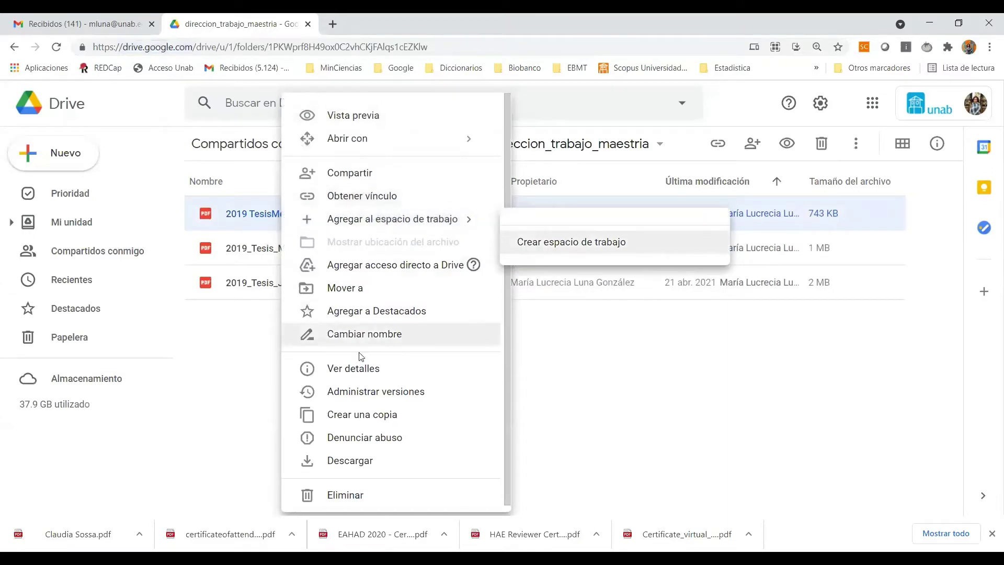
left_click(345, 334)
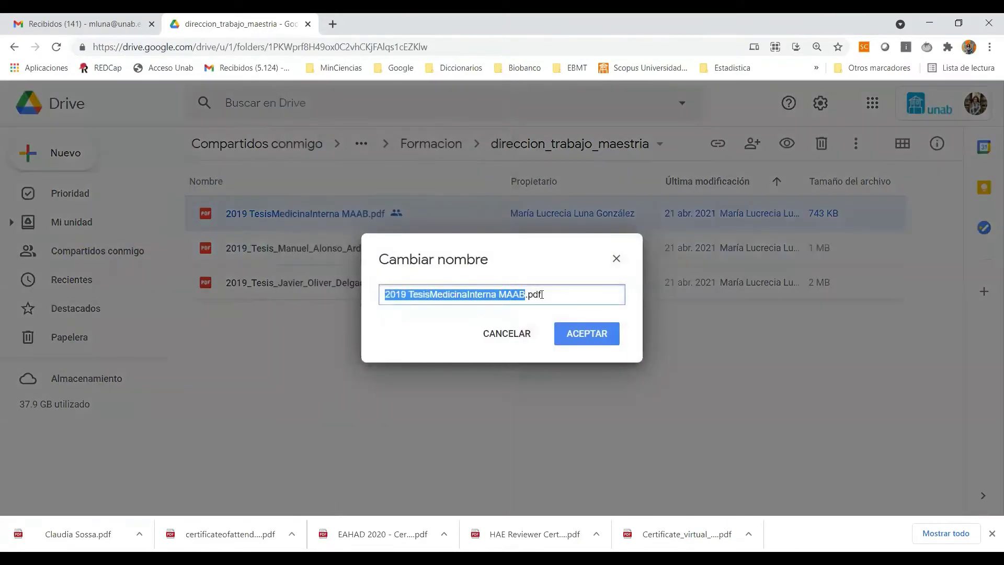
left_click_drag(557, 294, 370, 304)
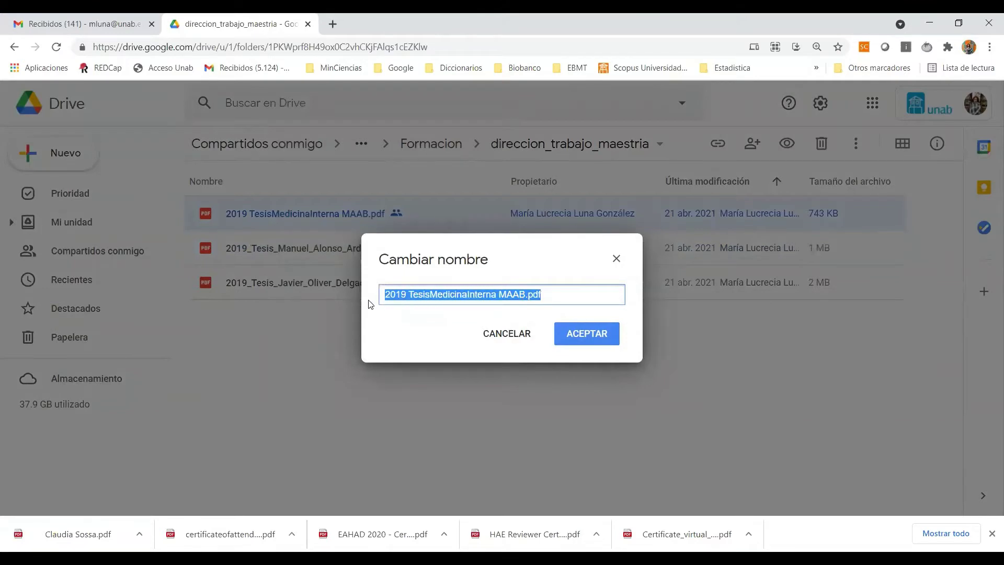
left_click(616, 258)
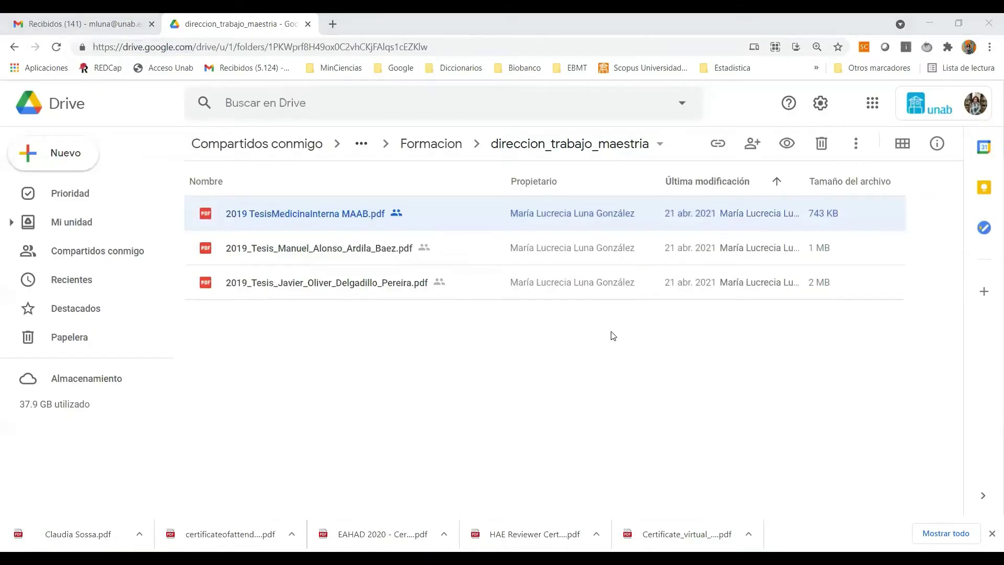
key("alt+Tab")
key("ctrl+v")
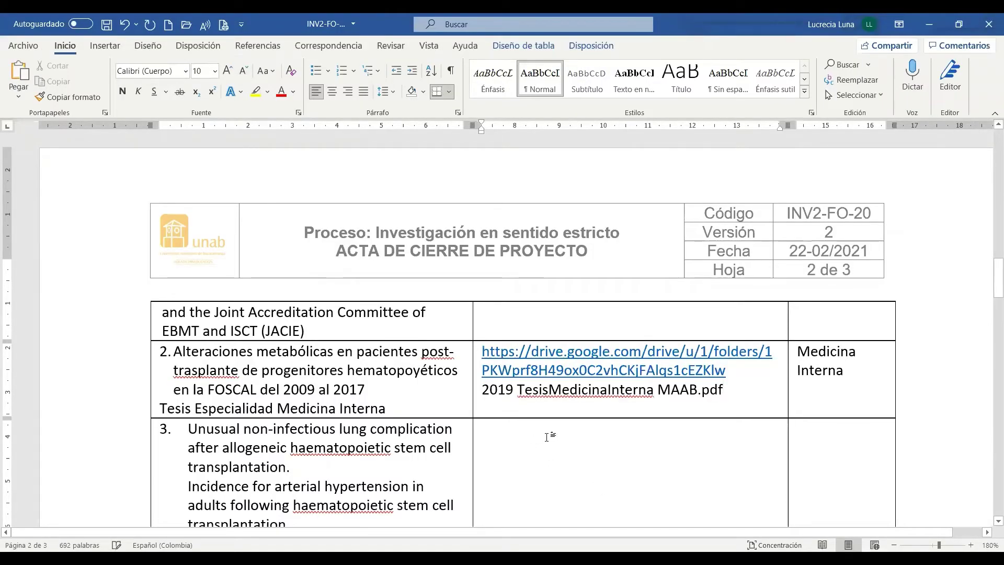
left_click(585, 427)
scroll(585, 427, "down", 8)
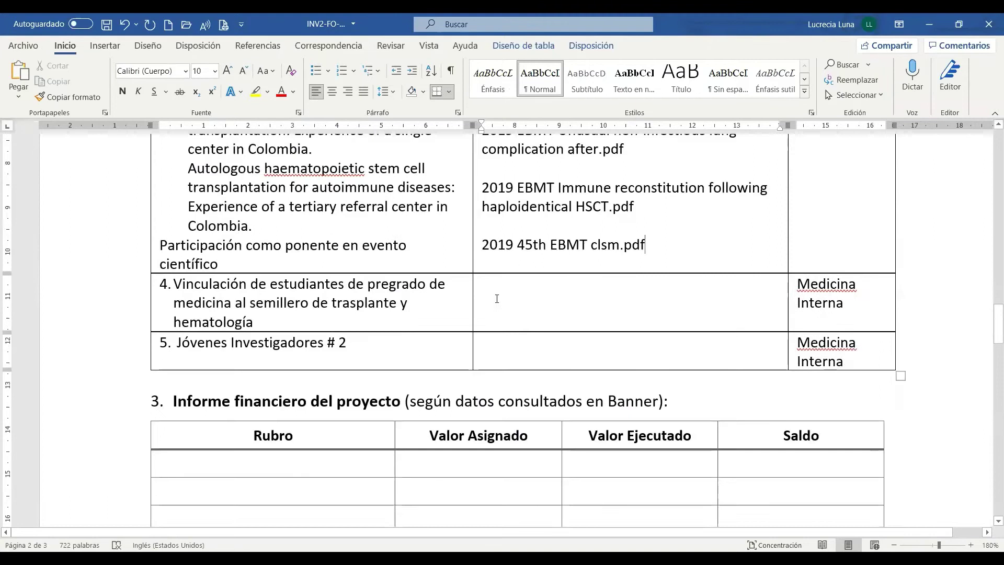
left_click(497, 298)
left_click(162, 295)
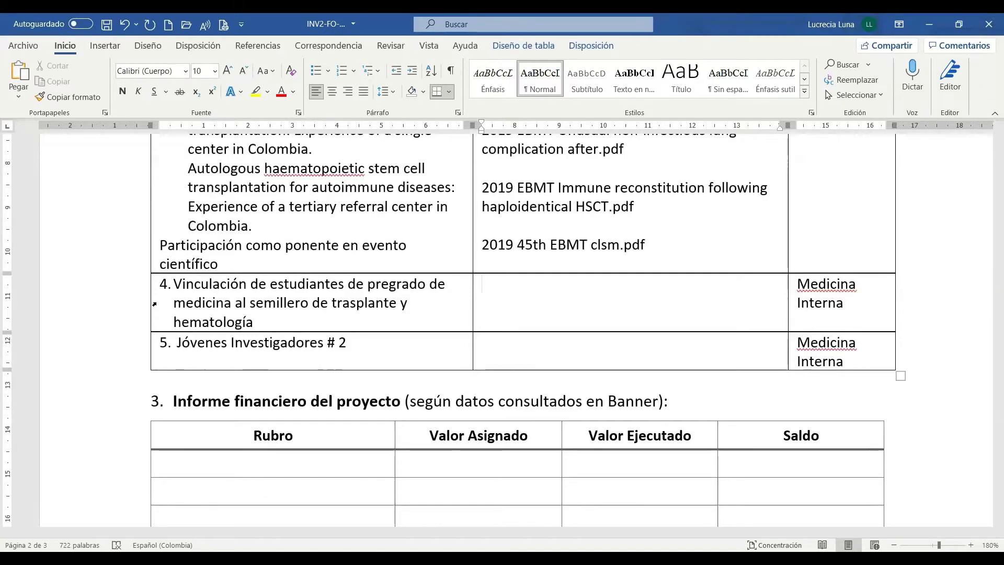
Step: Open the otros productos folder under 2020_894 and paste its link into row 4's support cell
key("alt+Tab")
left_click(366, 143)
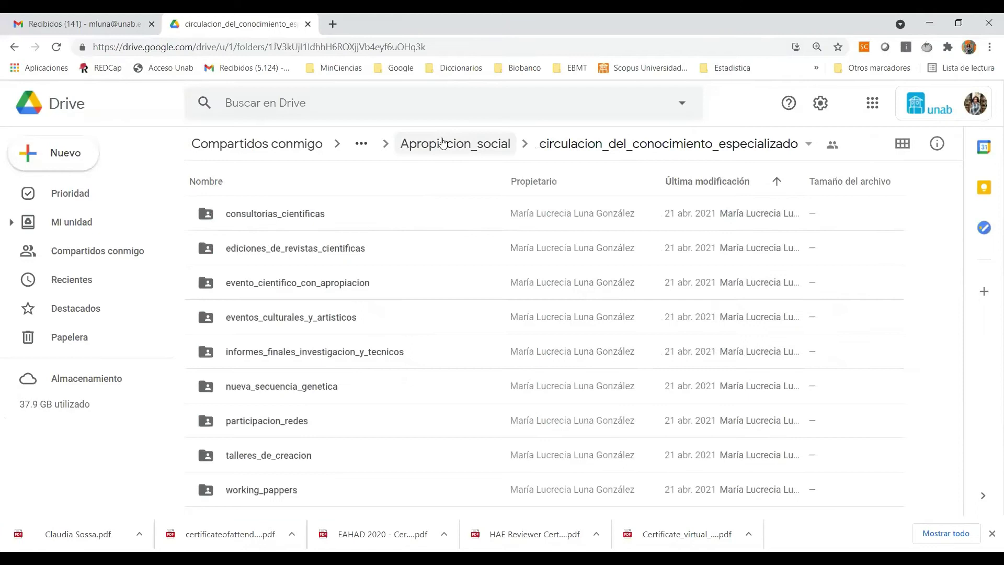
left_click(441, 142)
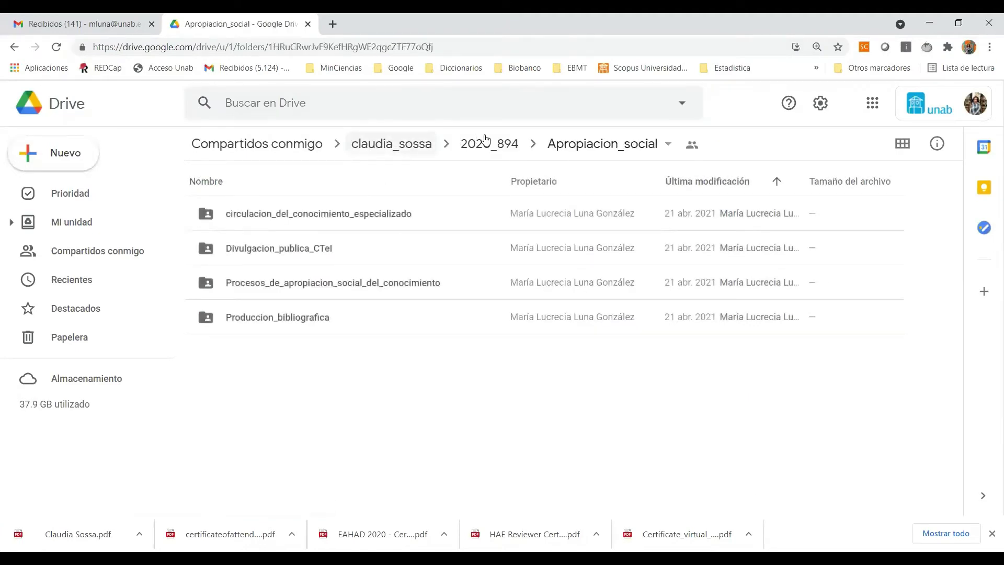
left_click(485, 141)
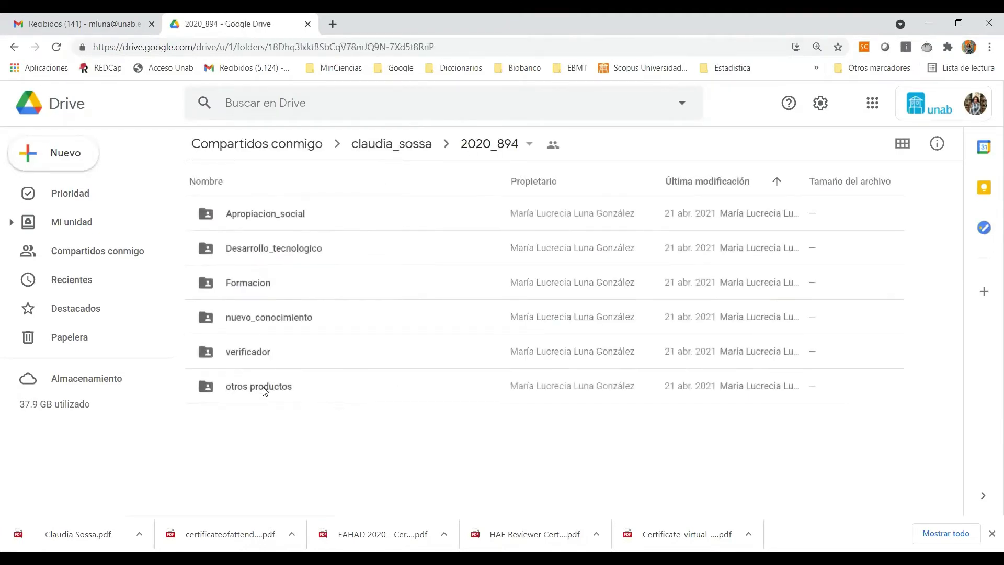
double_click(262, 386)
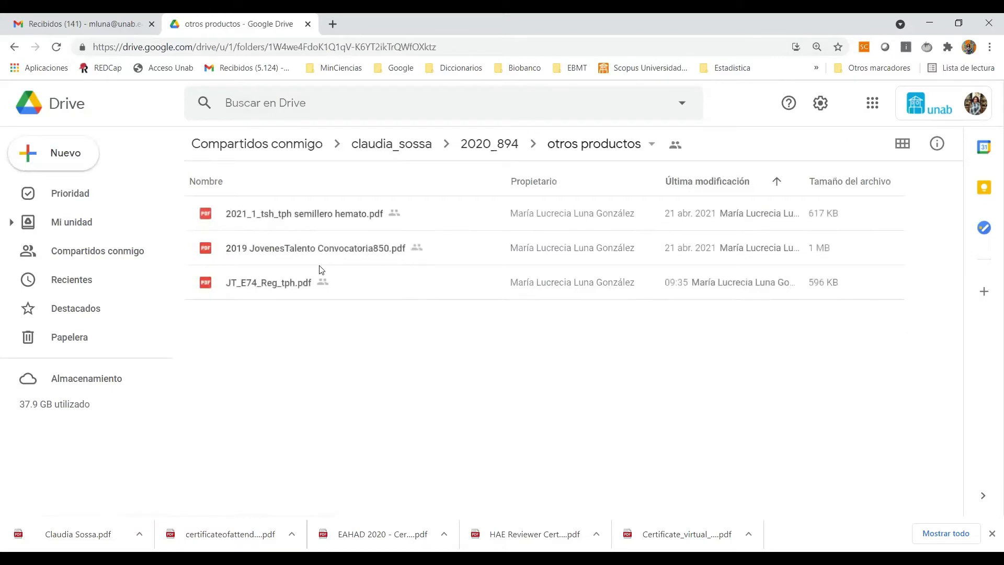
left_click(397, 47)
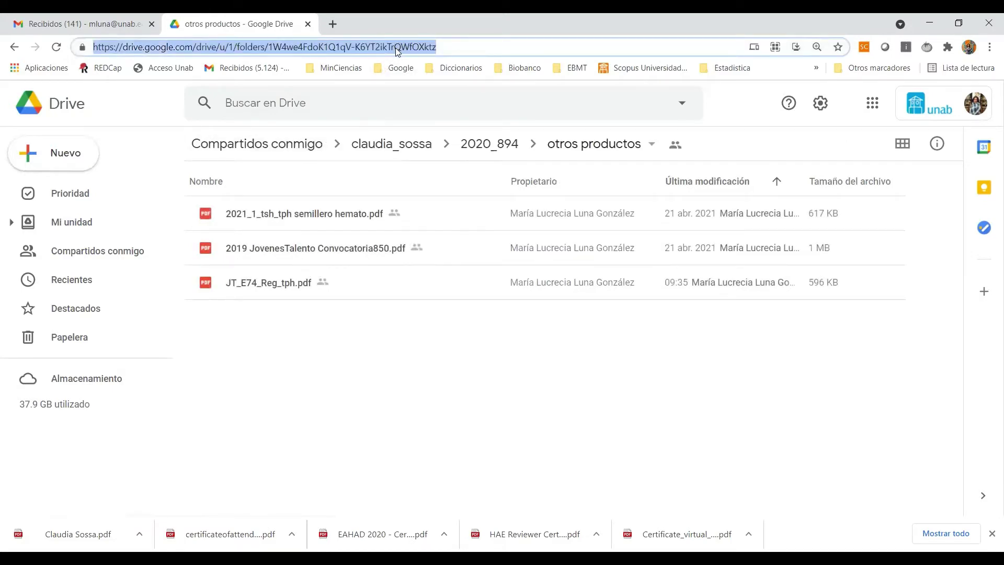
key("alt+Tab")
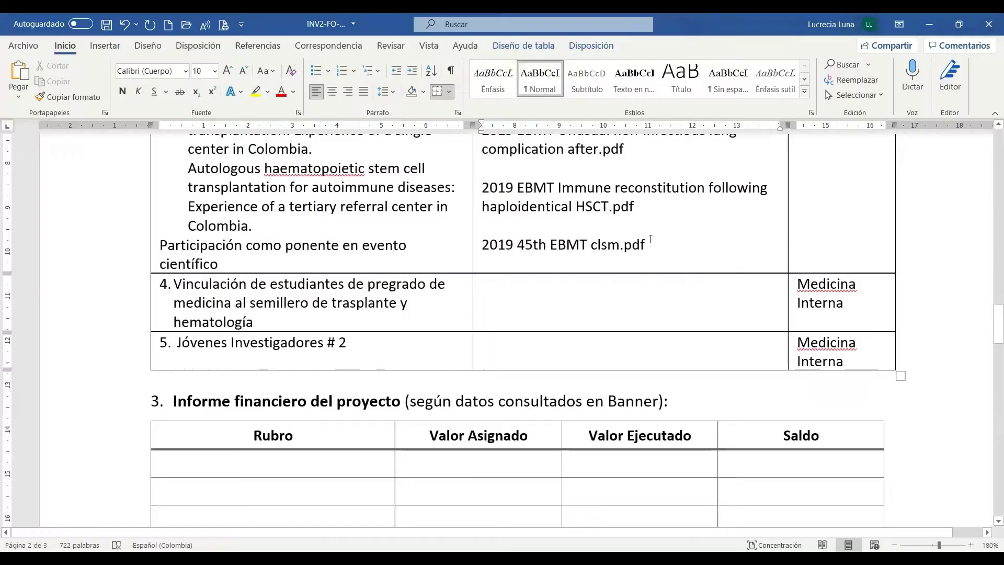
key("ctrl+v")
key("Return")
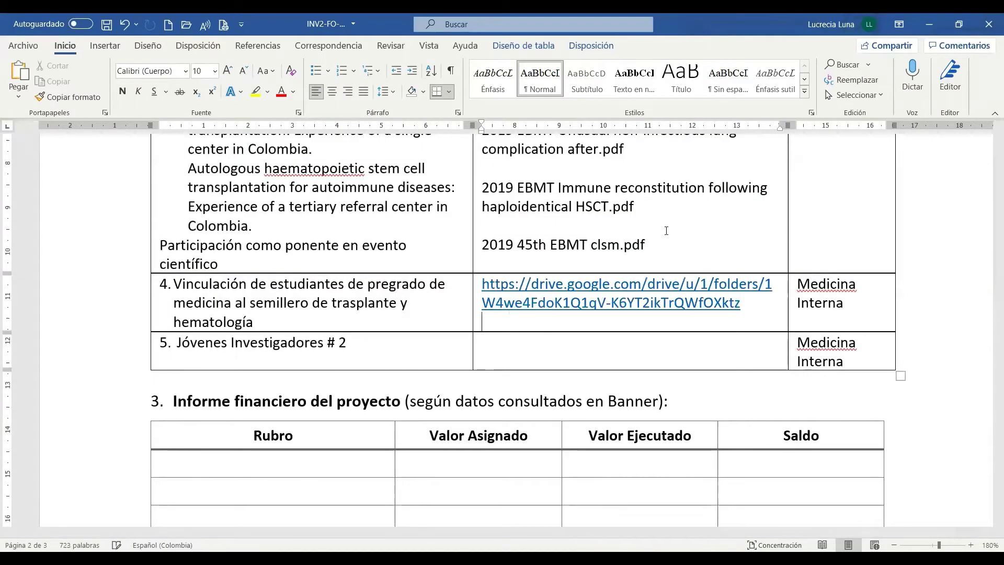
key("alt+Tab")
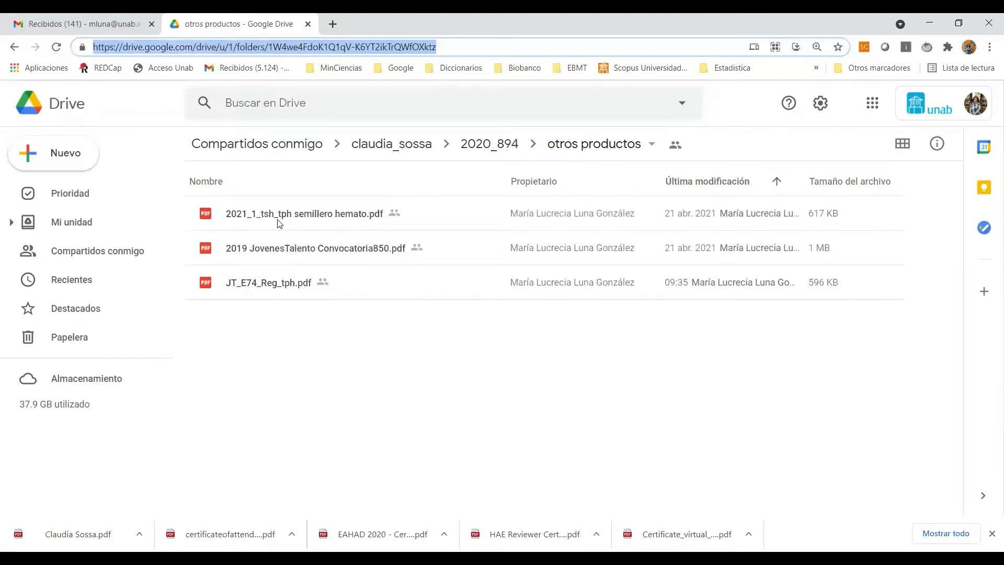
Step: Add 2021_1_tsh_tph semillero hemato.pdf under row 4's link, then paste the link and file names into row 5
left_click(282, 220)
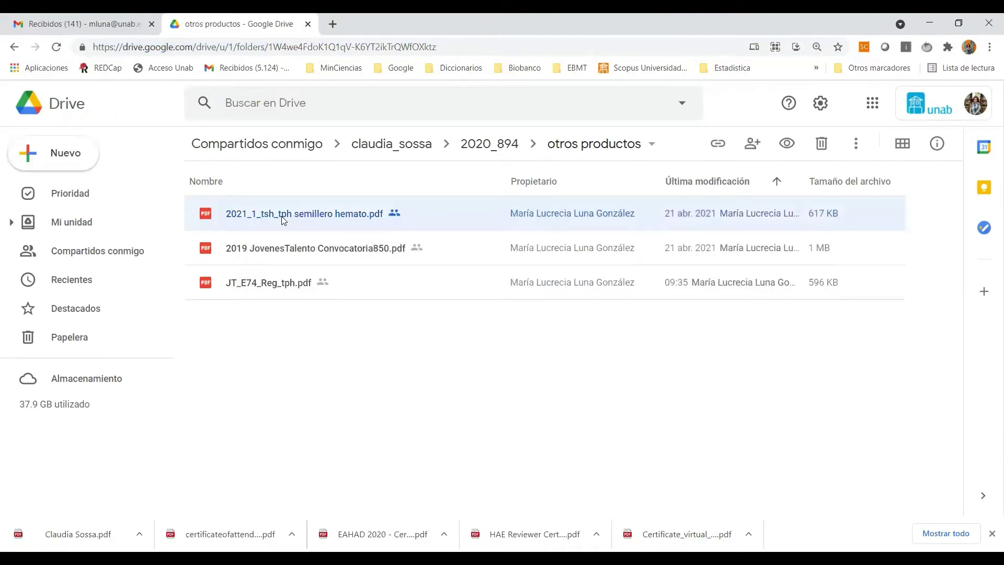
right_click(282, 220)
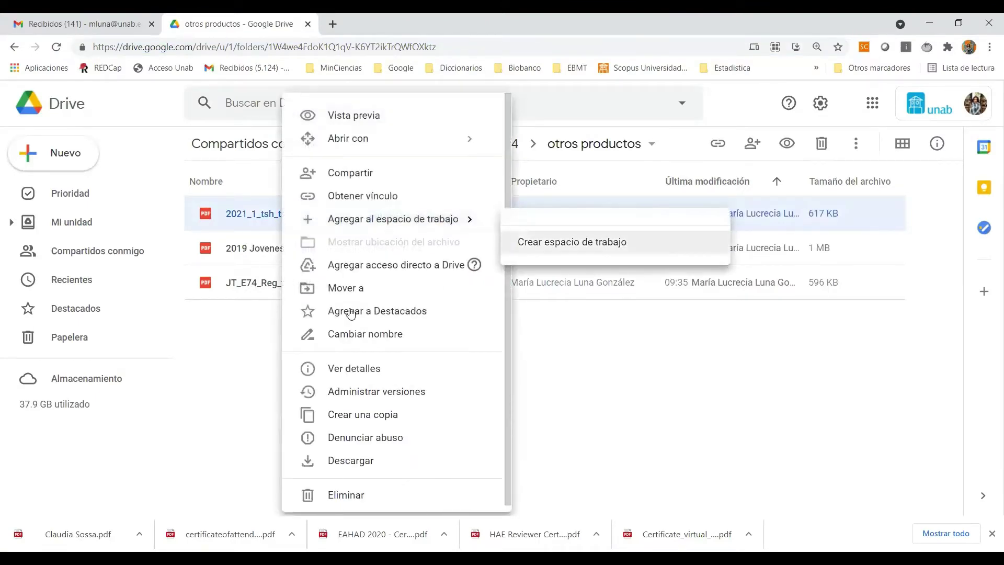
left_click(366, 335)
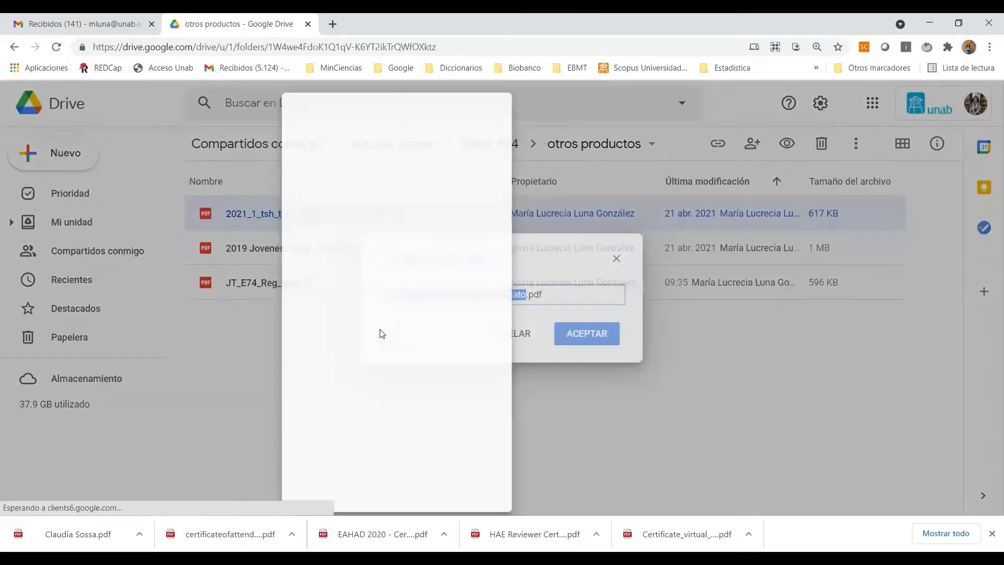
left_click_drag(575, 294, 302, 299)
key("ctrl+c")
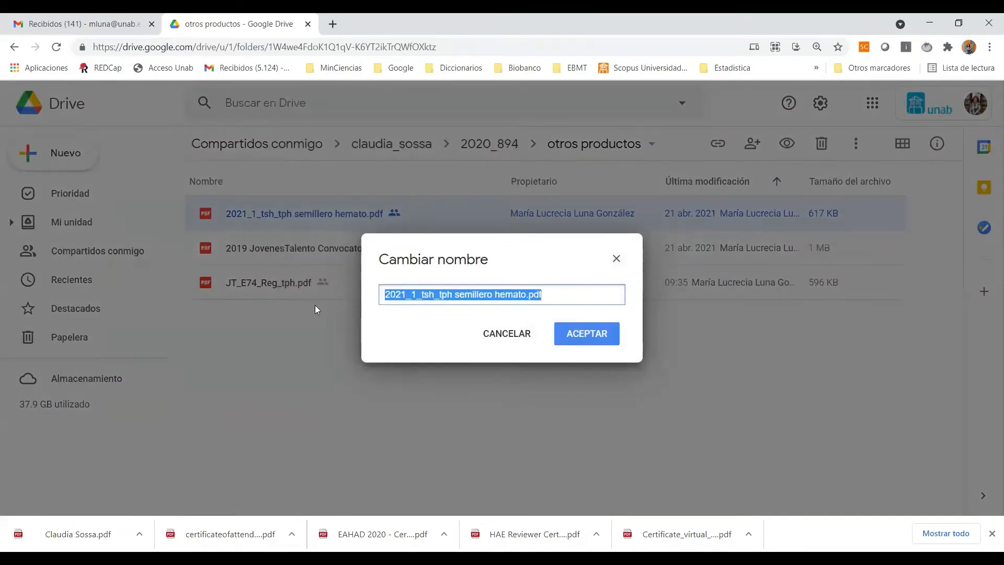
left_click(611, 257)
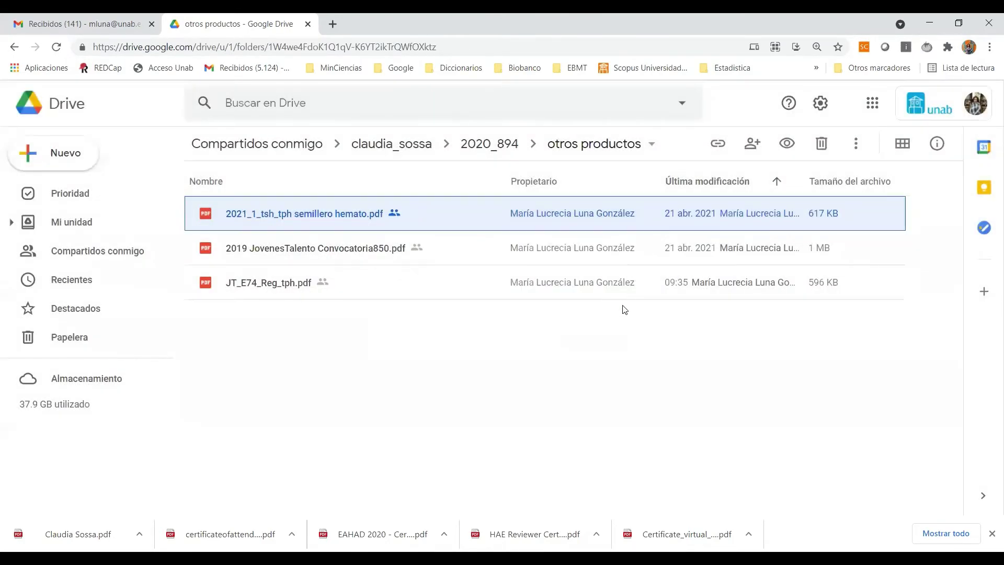
key("alt+Tab")
key("ctrl+v")
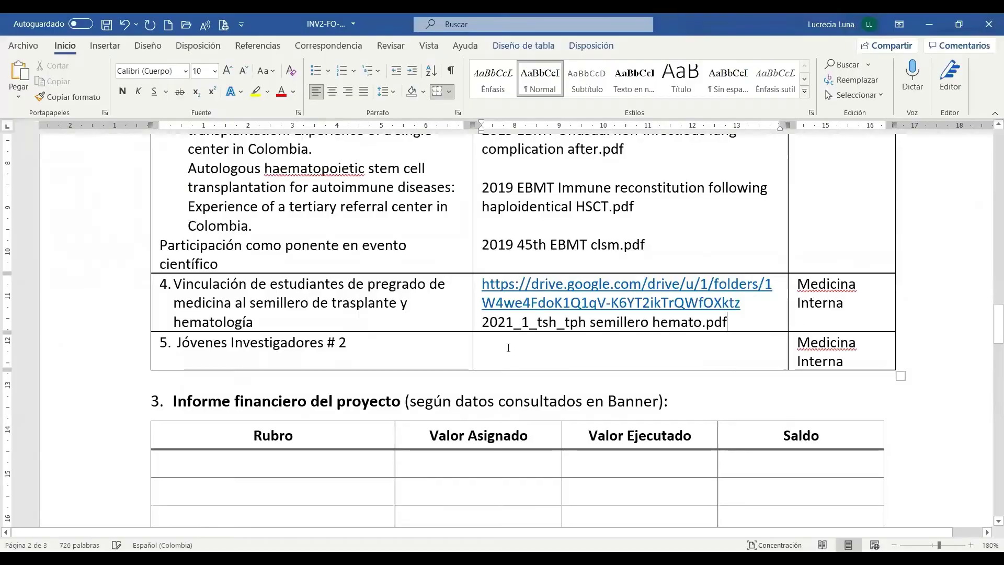
left_click(506, 347)
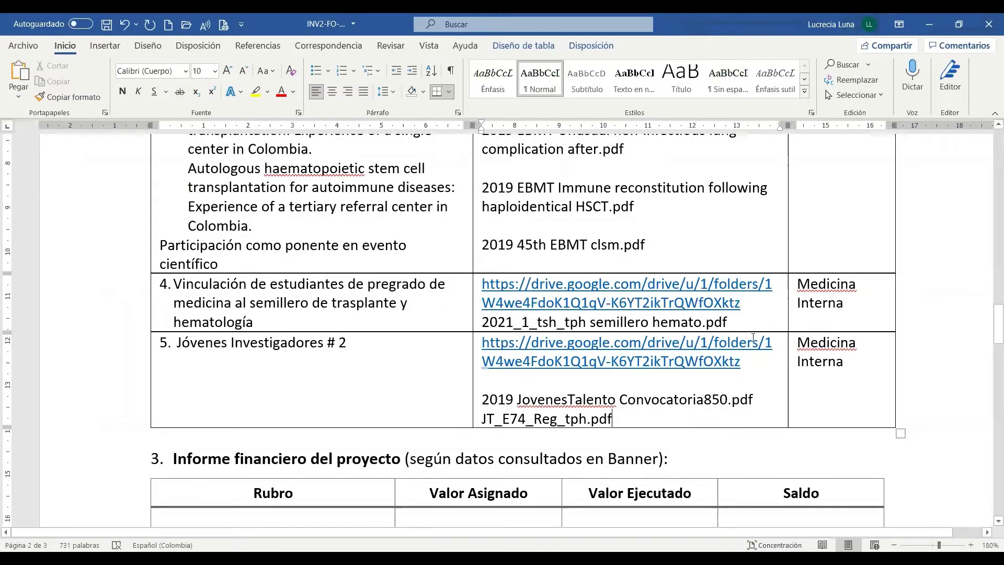
Step: Scroll back up to the products table and return to the 2020_894 folder in Drive
scroll(529, 452, "up", 15)
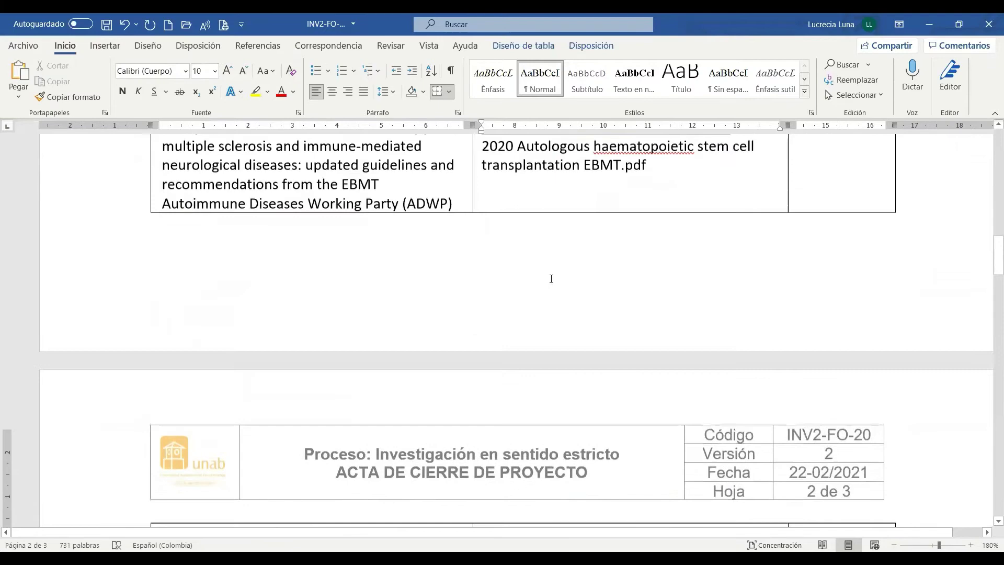
scroll(551, 273, "up", 1)
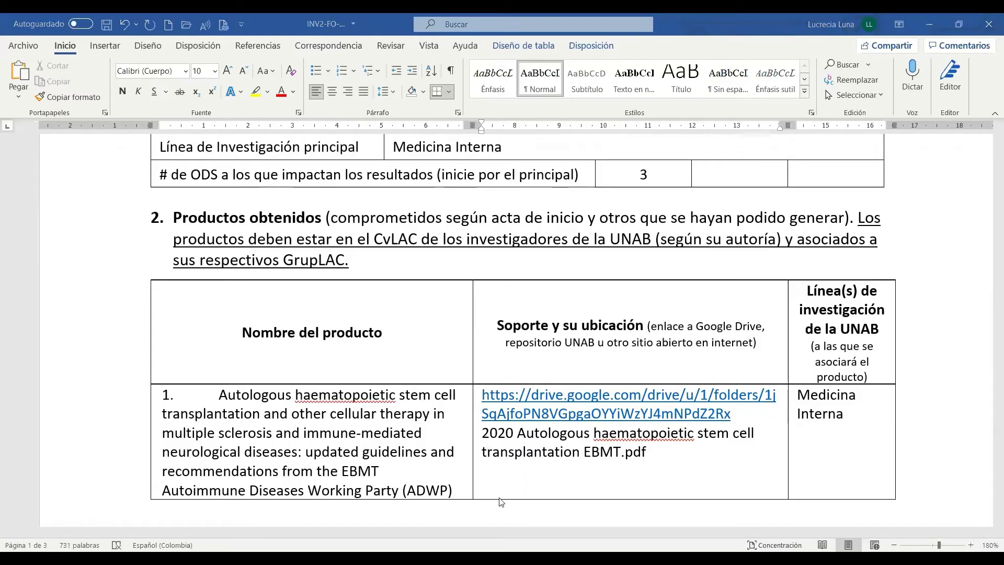
key("alt+Tab")
left_click(475, 142)
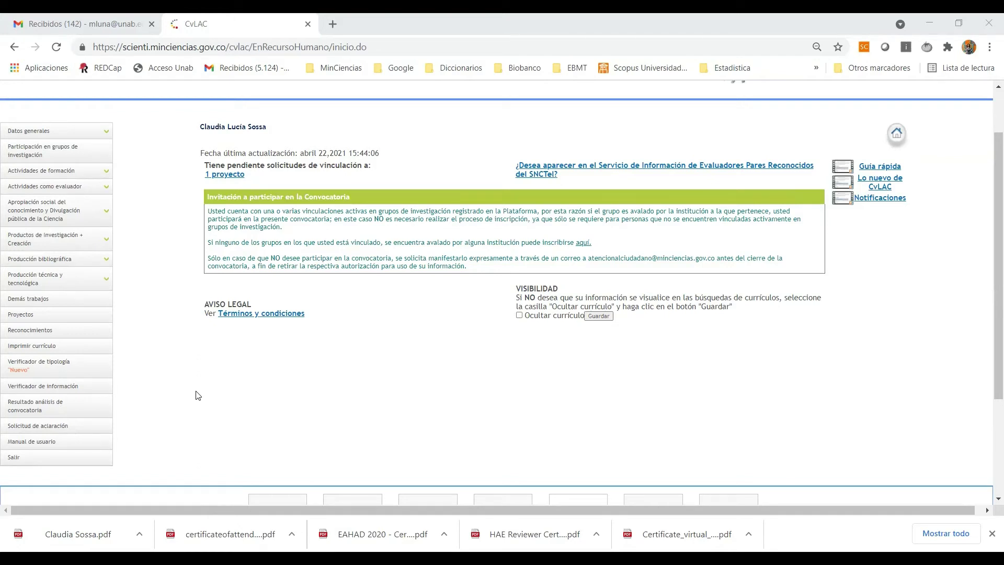
Step: Sort the verifier's Artículos publicados – Electrónicos table by Título artículo and copy its first two rows
left_click(30, 390)
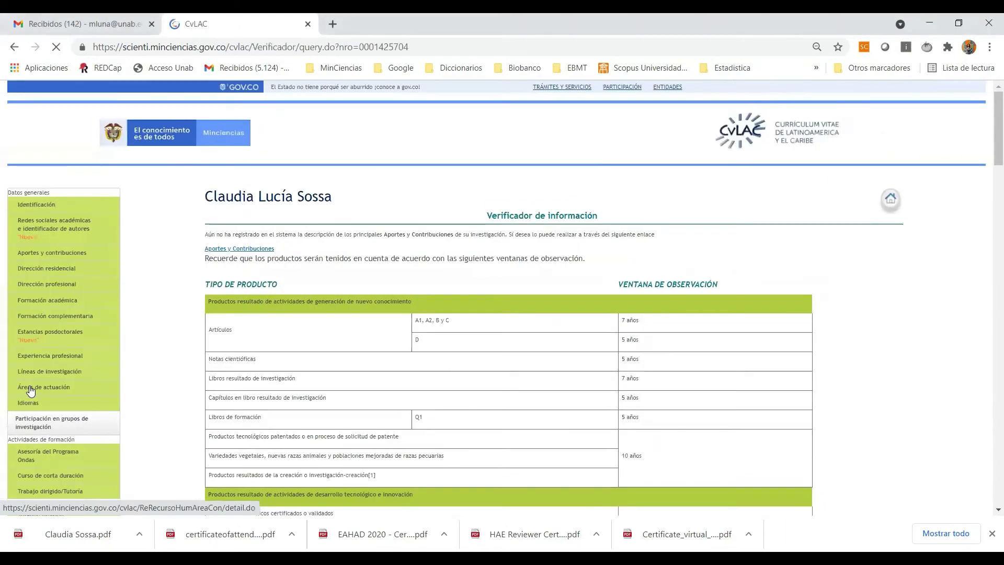
scroll(523, 357, "down", 5)
scroll(423, 355, "down", 15)
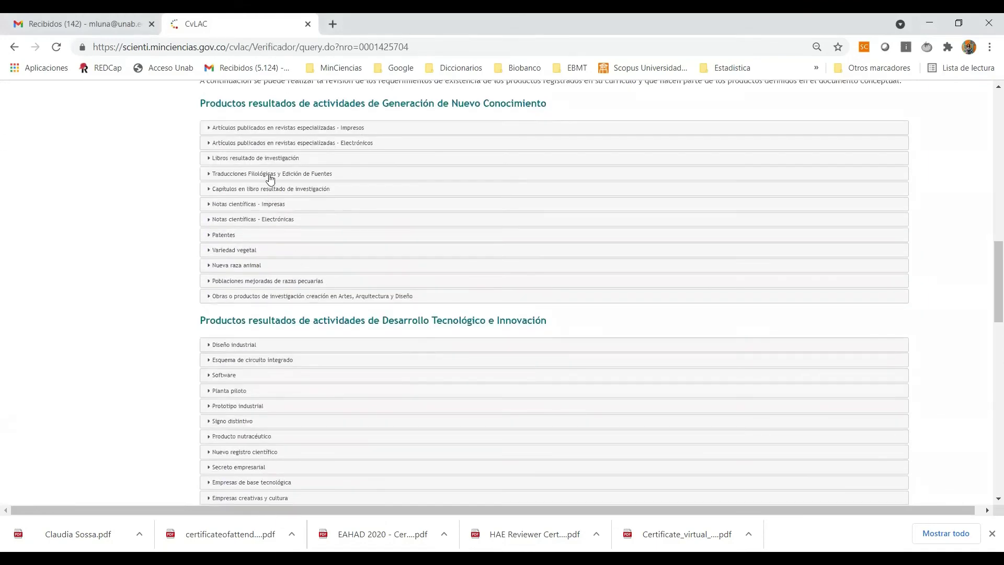
left_click(275, 145)
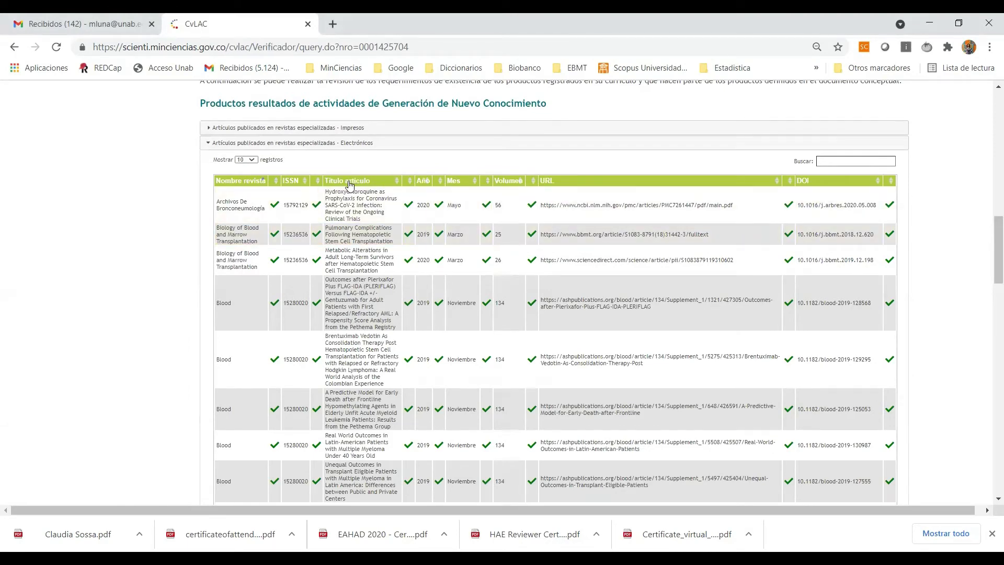
left_click(344, 183)
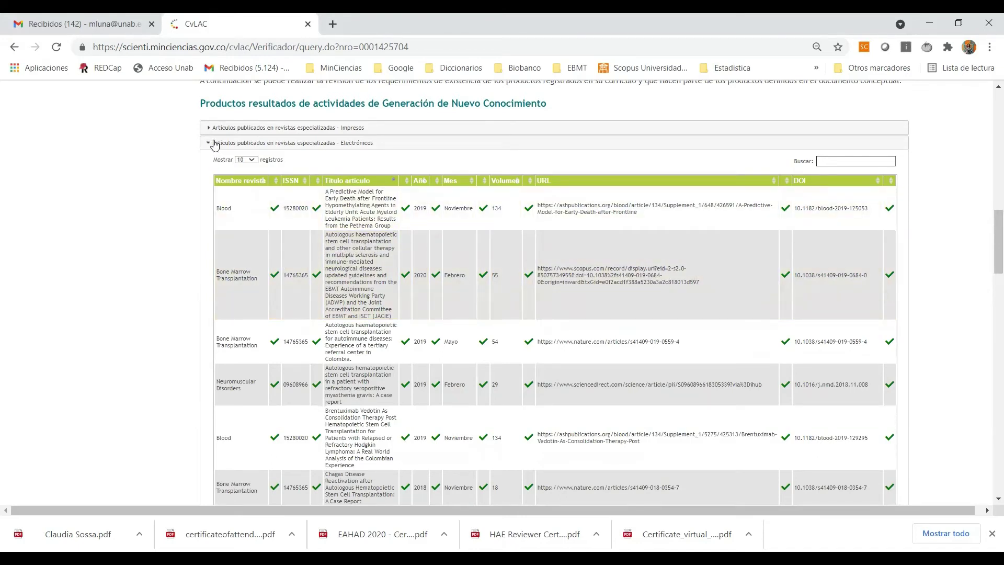
left_click_drag(209, 145, 851, 283)
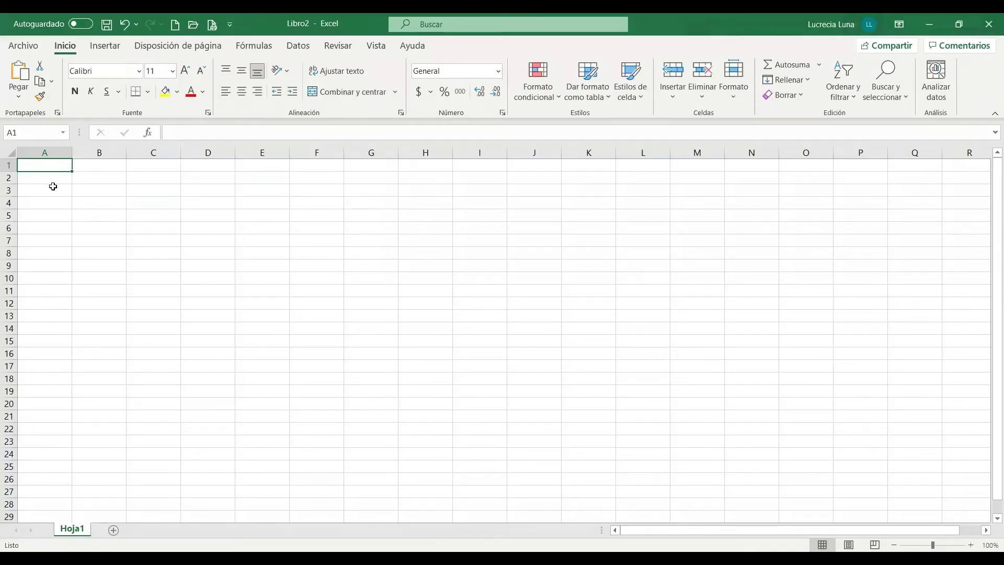
left_click(54, 178)
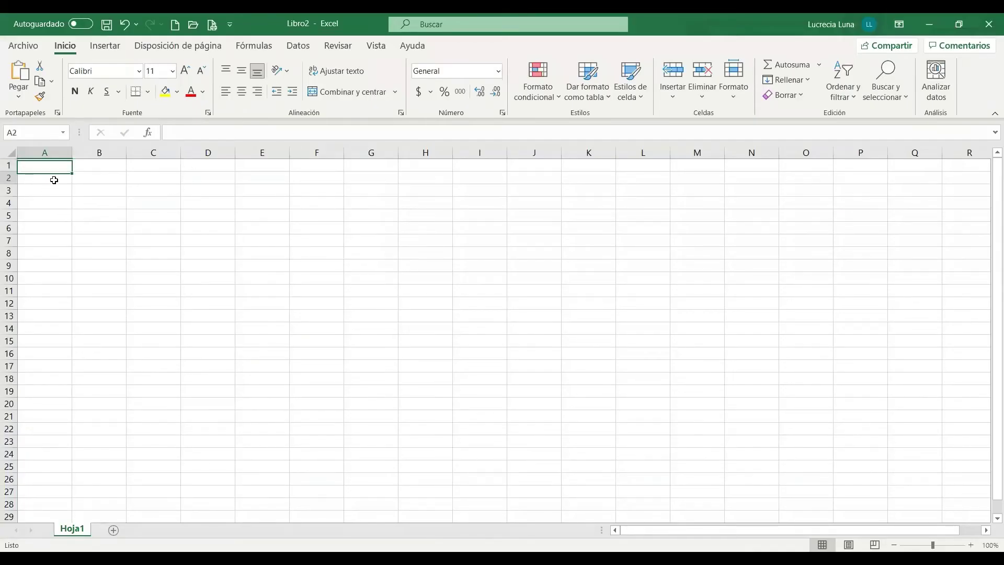
Step: Paste the articles as text at A2 and delete the Blood row, keeping the 2020 Bone Marrow Transplantation article
left_click(19, 98)
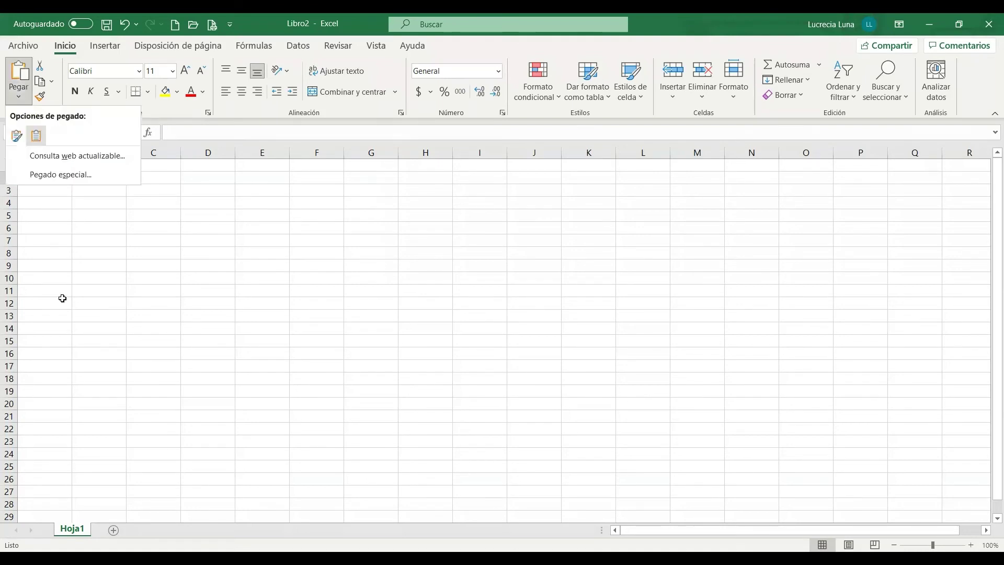
left_click(9, 240)
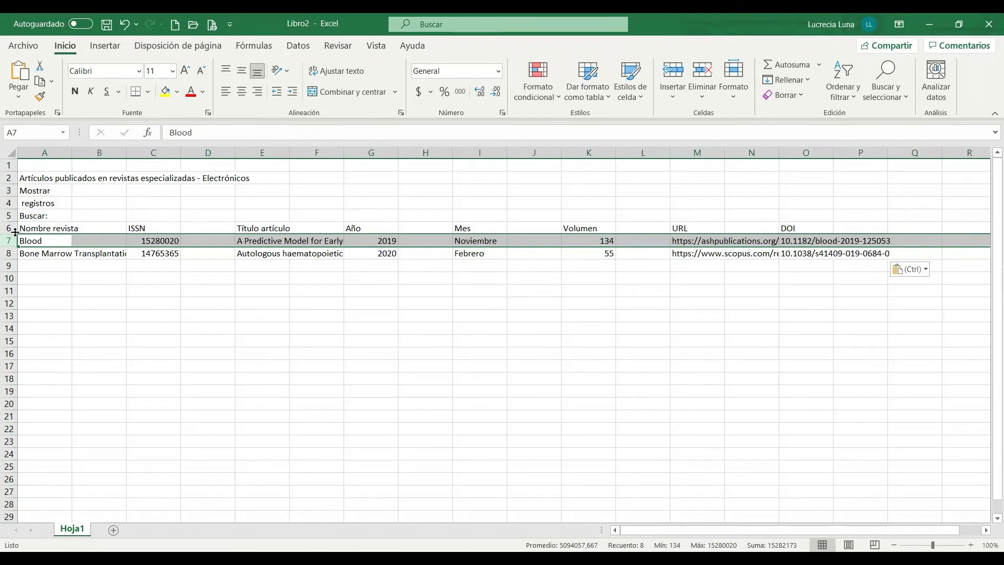
key("ctrl+minus")
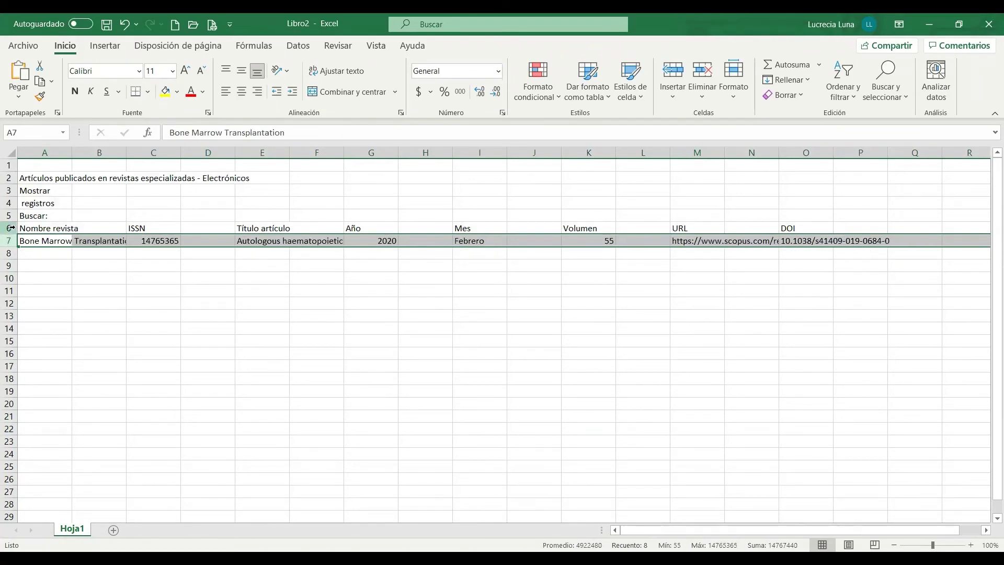
left_click(34, 280)
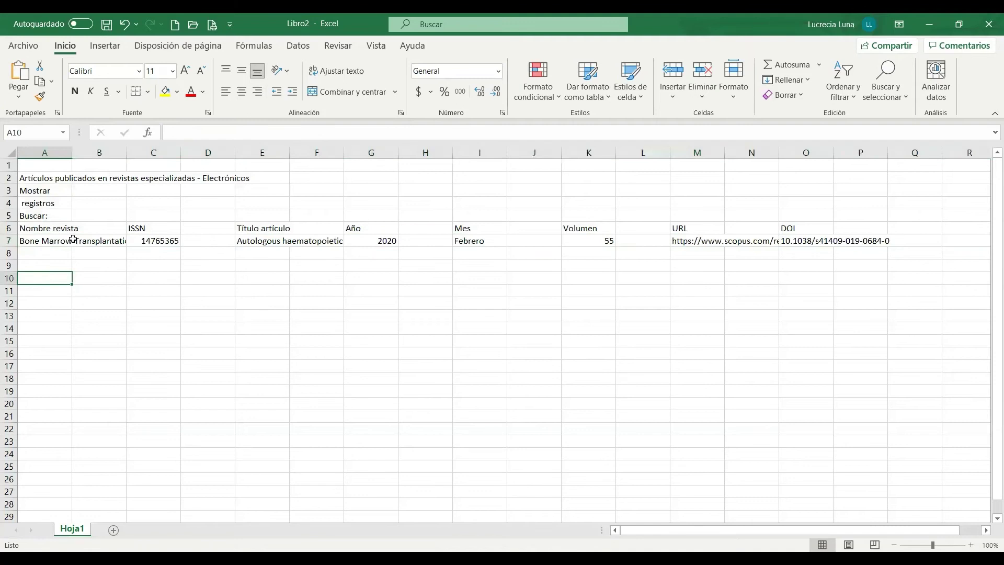
left_click(53, 239)
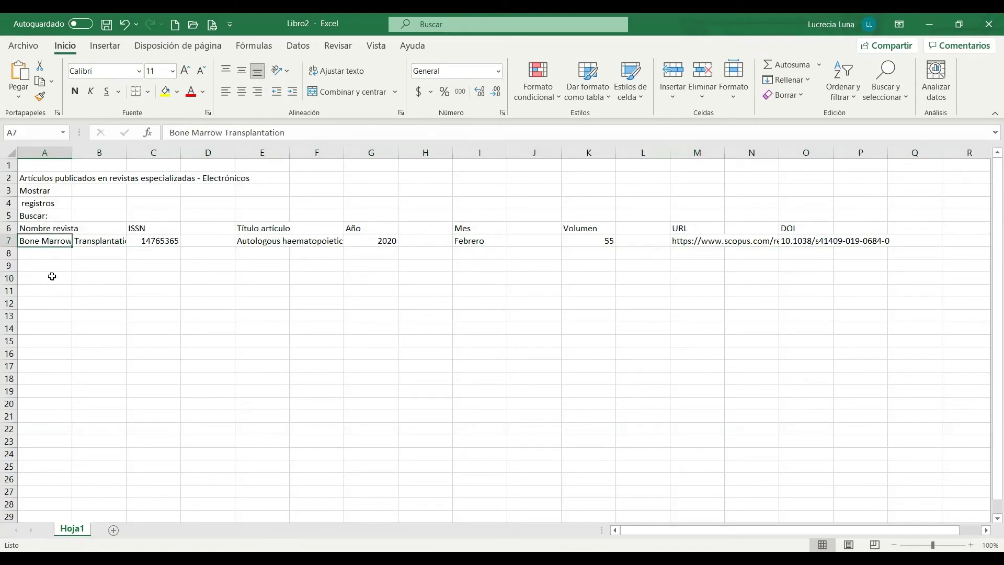
left_click(51, 276)
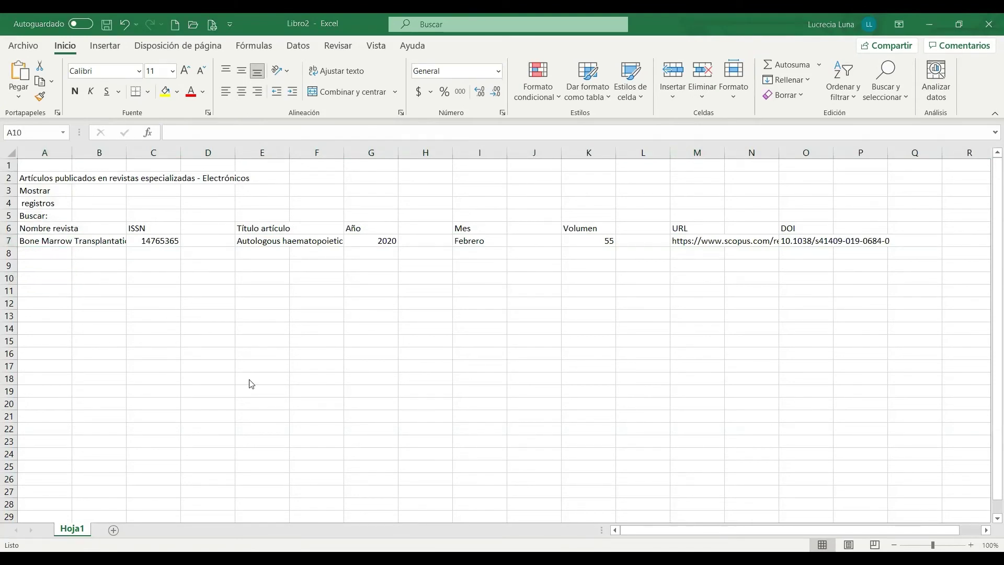
key("alt+Tab")
scroll(272, 387, "down", 5)
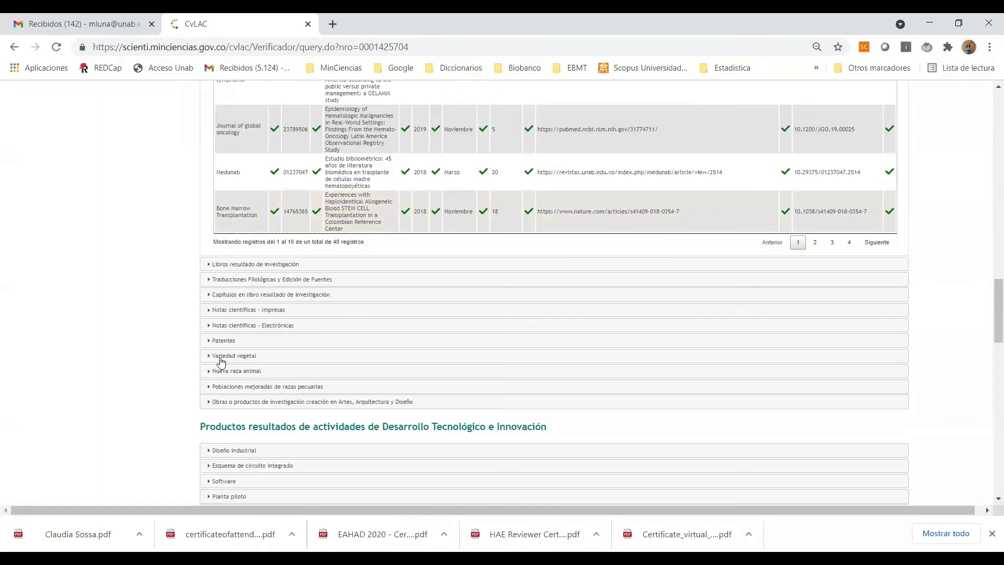
Step: Expand the Eventos científicos list in the verifier
scroll(225, 363, "down", 3)
scroll(176, 364, "down", 3)
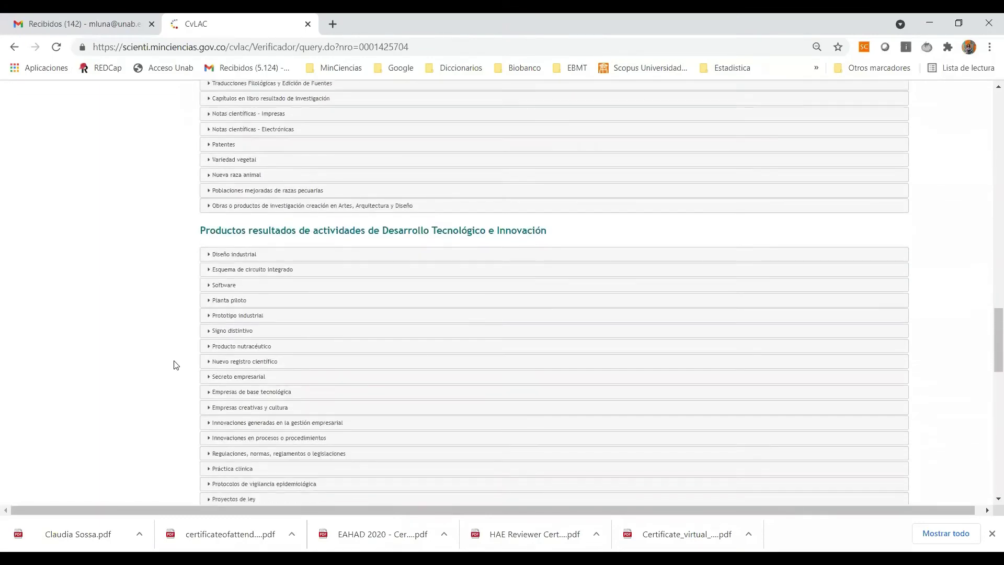
scroll(225, 324, "down", 6)
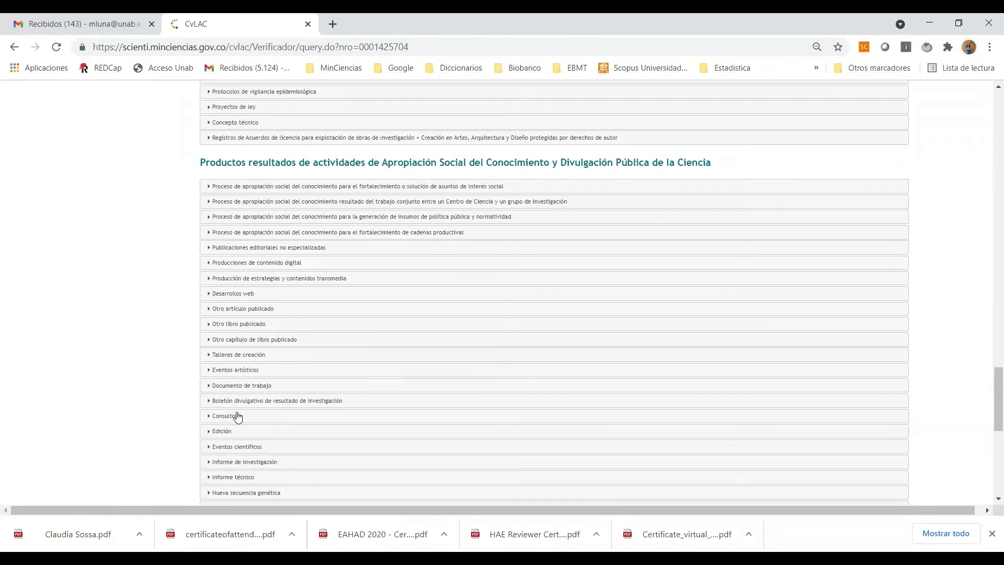
left_click(251, 447)
scroll(272, 410, "down", 4)
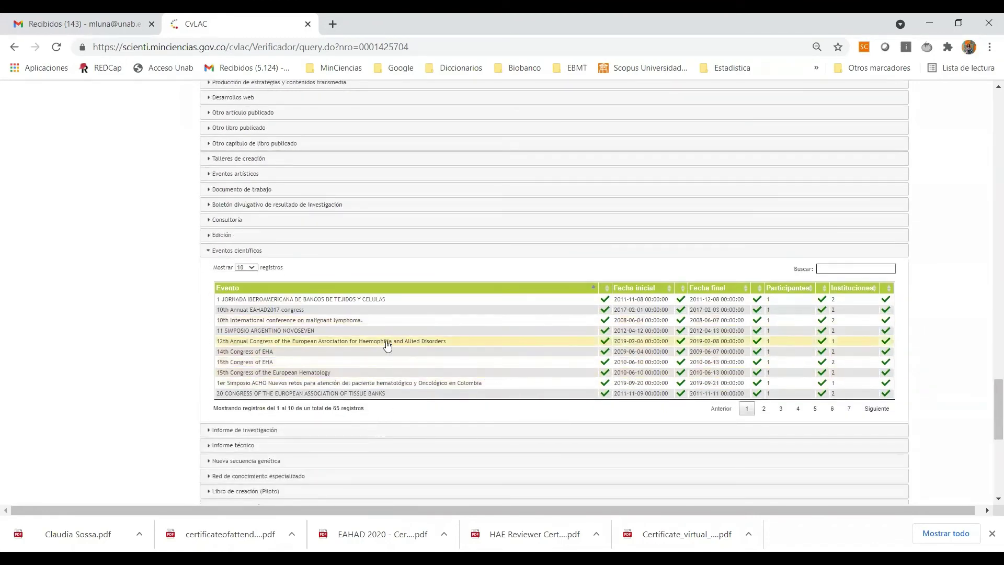
Step: Filter the events by '45' and copy the 45th Annual Meeting row
left_click(837, 269)
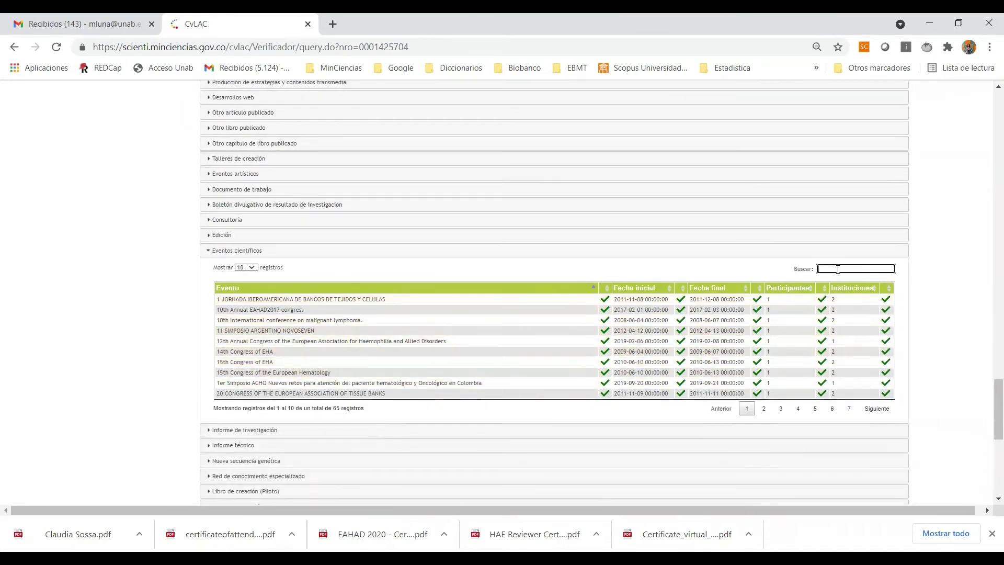
type("ebm")
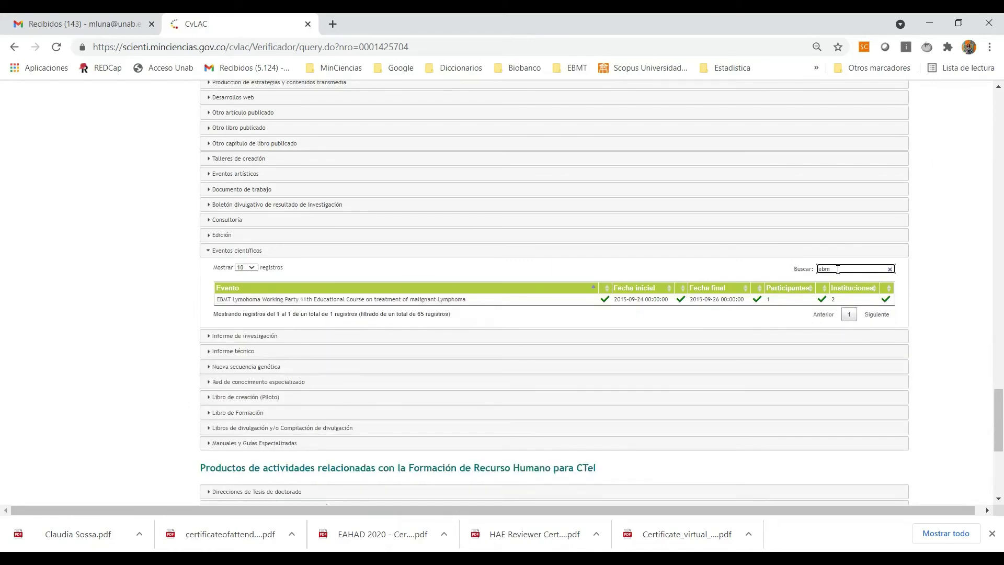
key("BackSpace")
key("BackSpace")
key("BackSpace")
type("45")
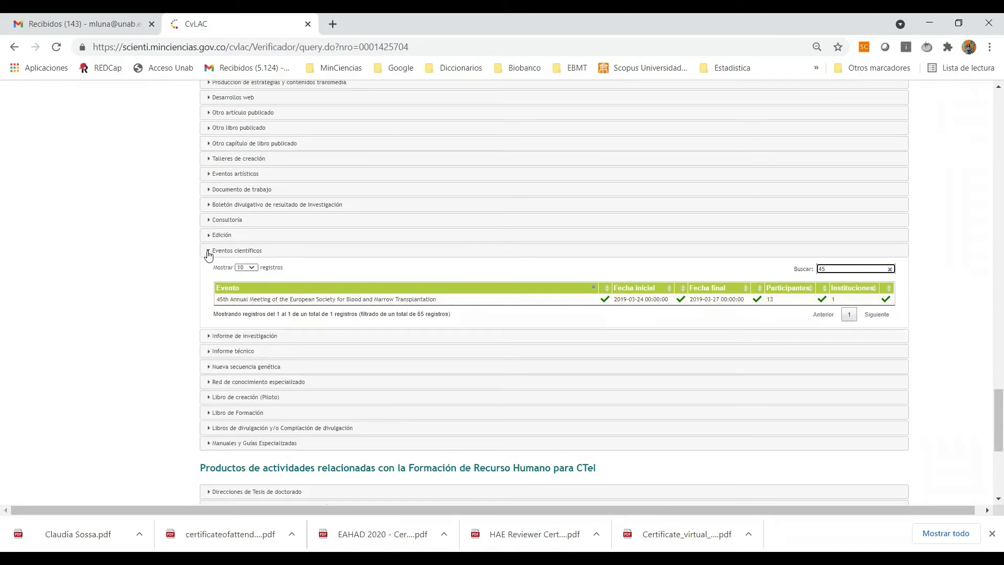
left_click_drag(204, 251, 865, 294)
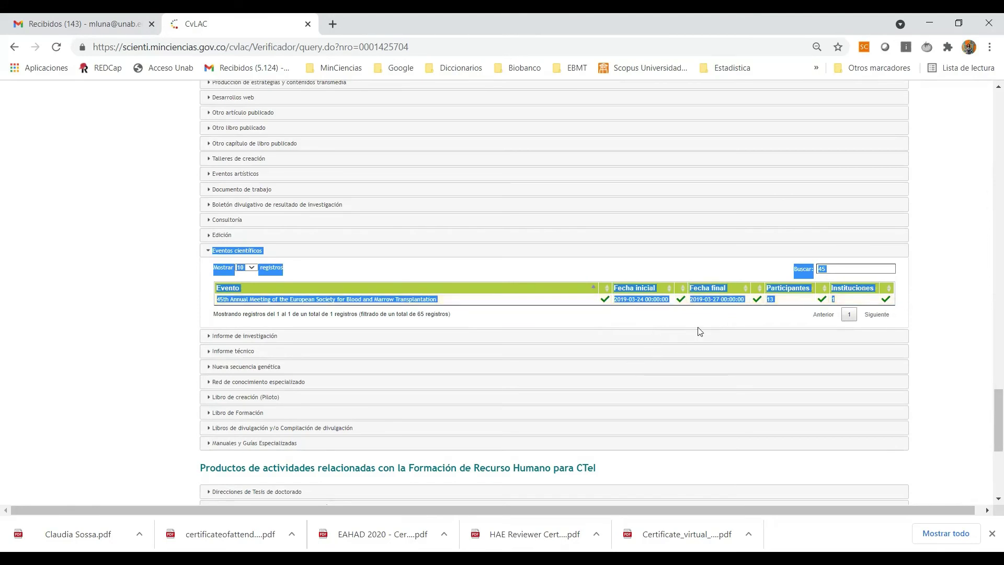
key("alt+Tab")
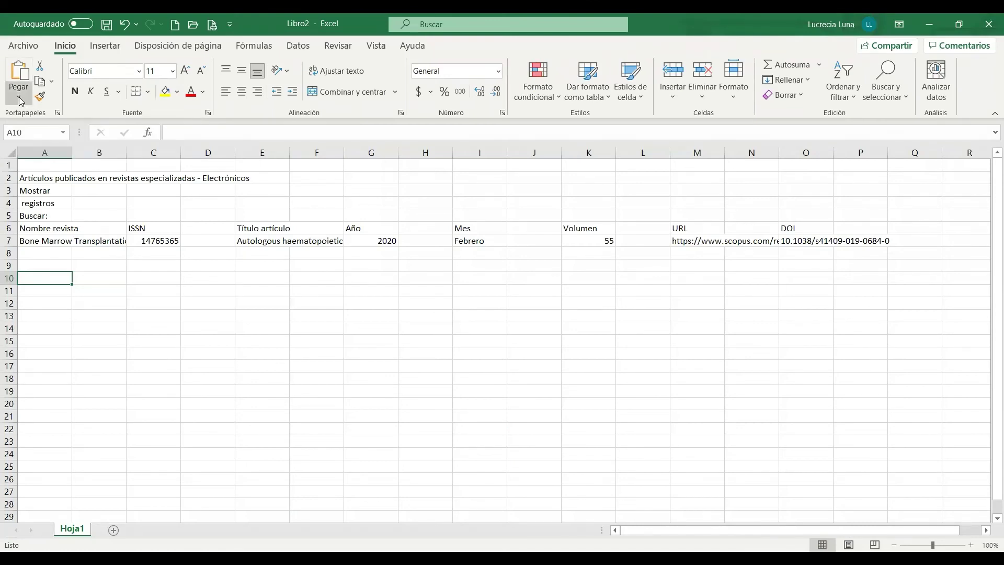
Step: Paste the Eventos científicos table at A10 and select A18 for the next table
left_click(21, 101)
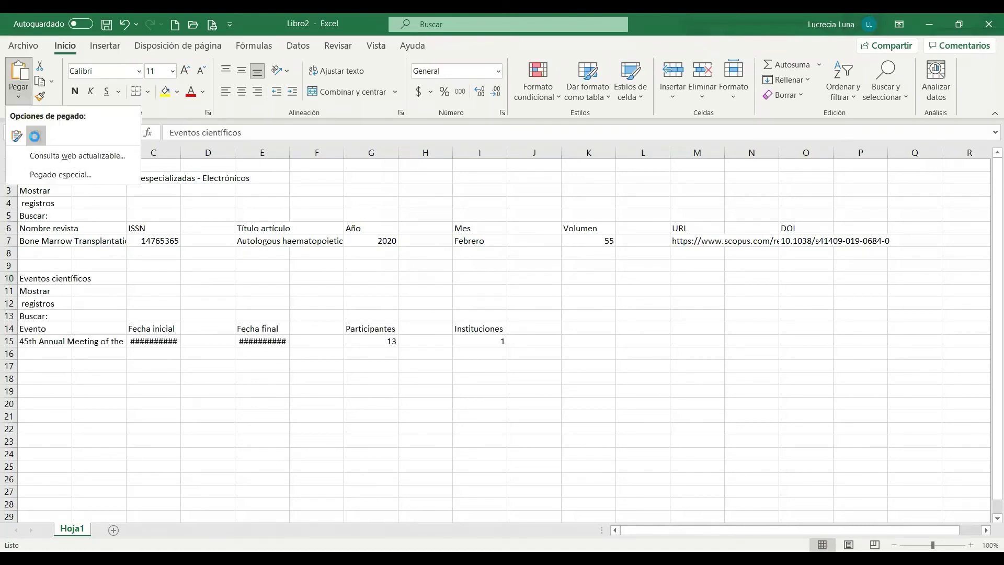
left_click(33, 137)
left_click(48, 415)
left_click(46, 389)
left_click(49, 379)
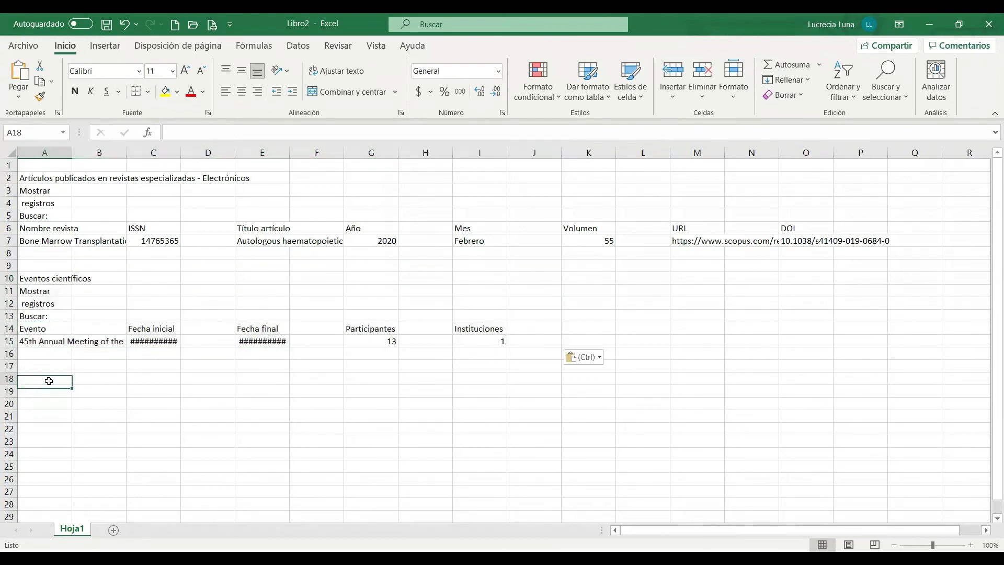
key("alt")
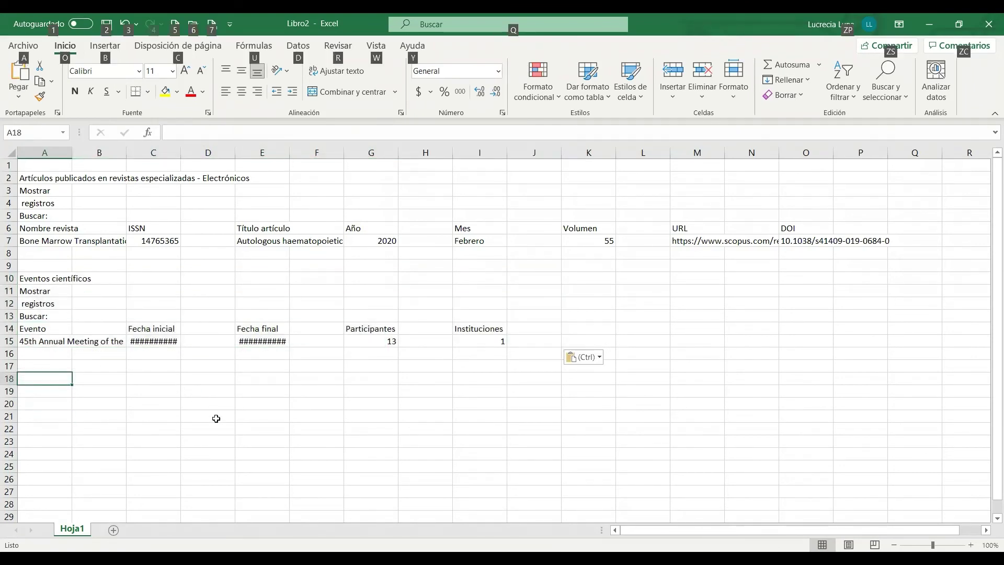
Step: Expand Otro artículo publicado, sort by year then journal, and select the Bone Marrow Transplantation rows
key("alt+Tab")
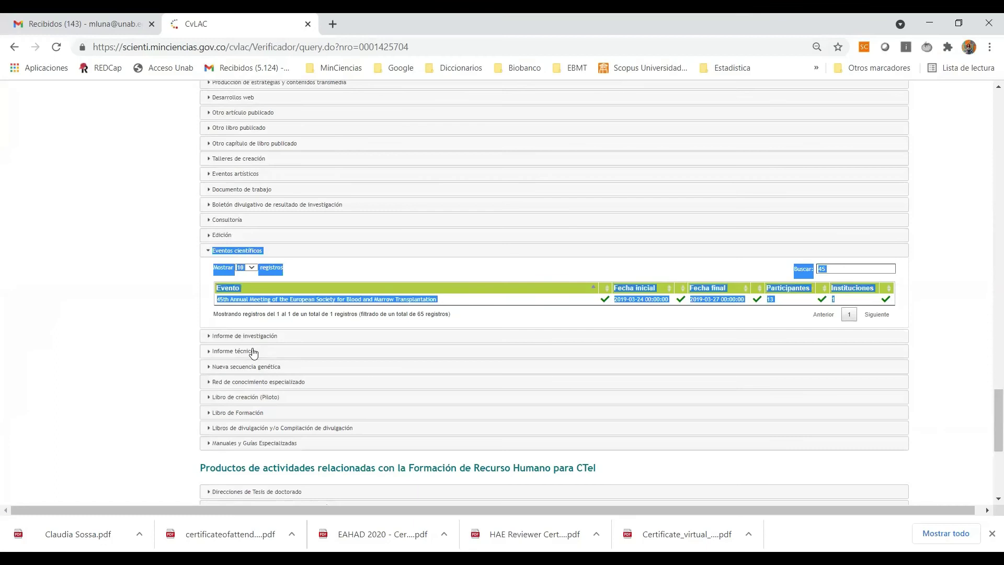
scroll(238, 345, "up", 3)
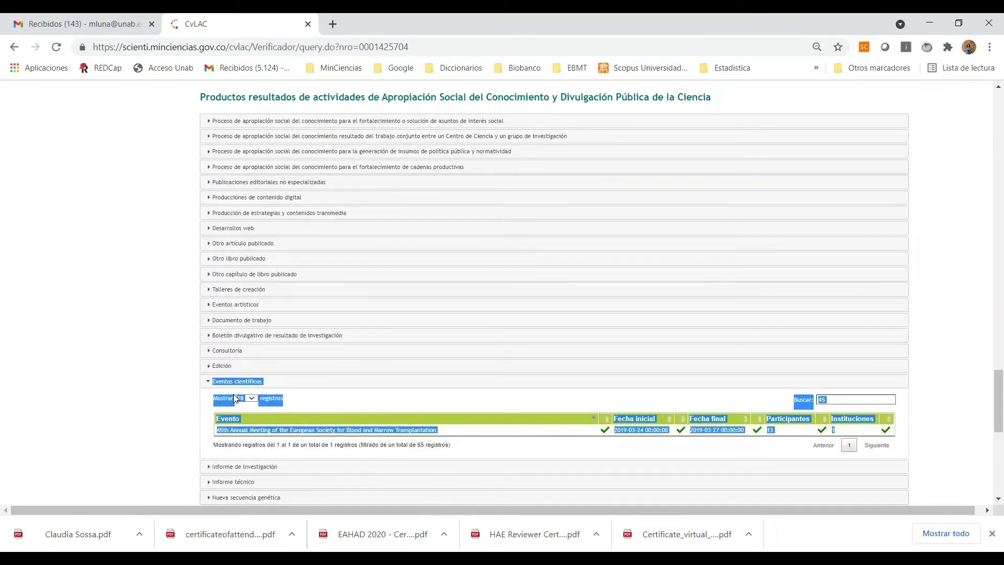
left_click(233, 245)
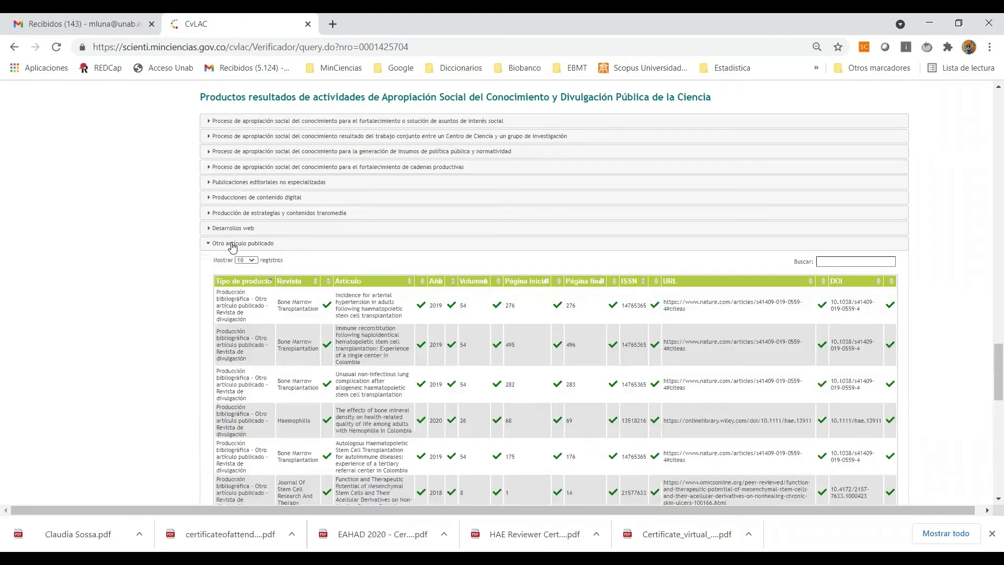
scroll(303, 334, "down", 1)
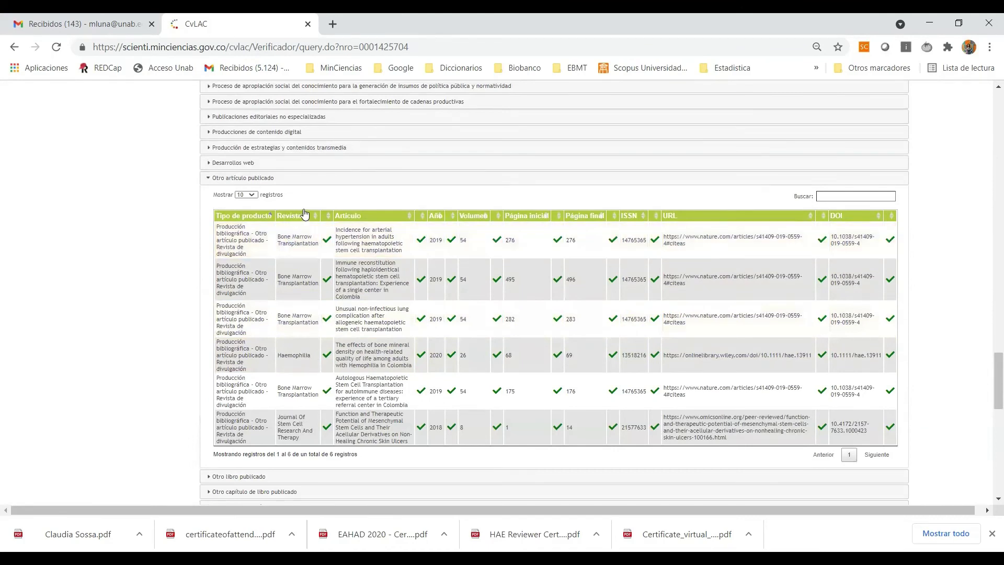
left_click(434, 216)
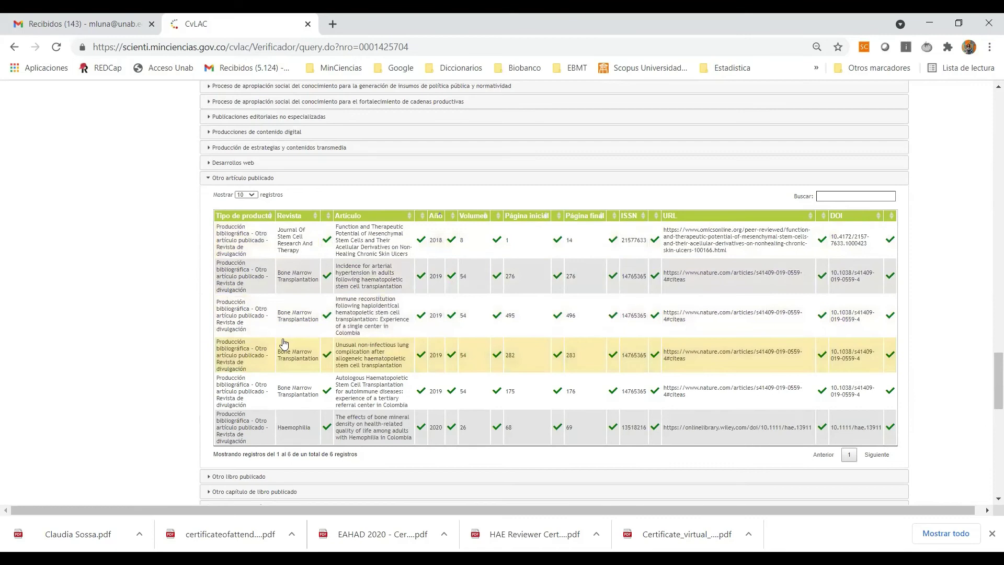
left_click(434, 217)
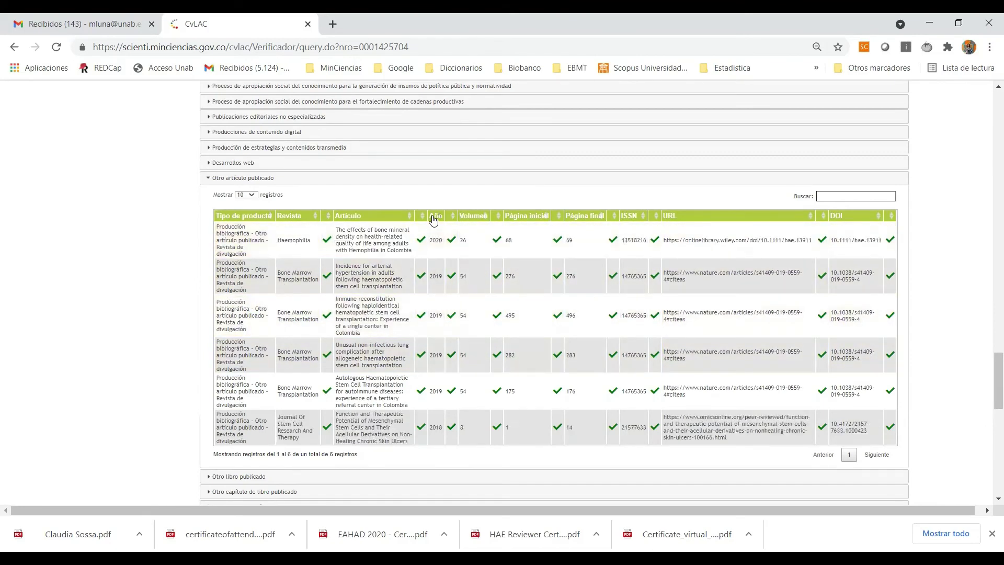
left_click(281, 216)
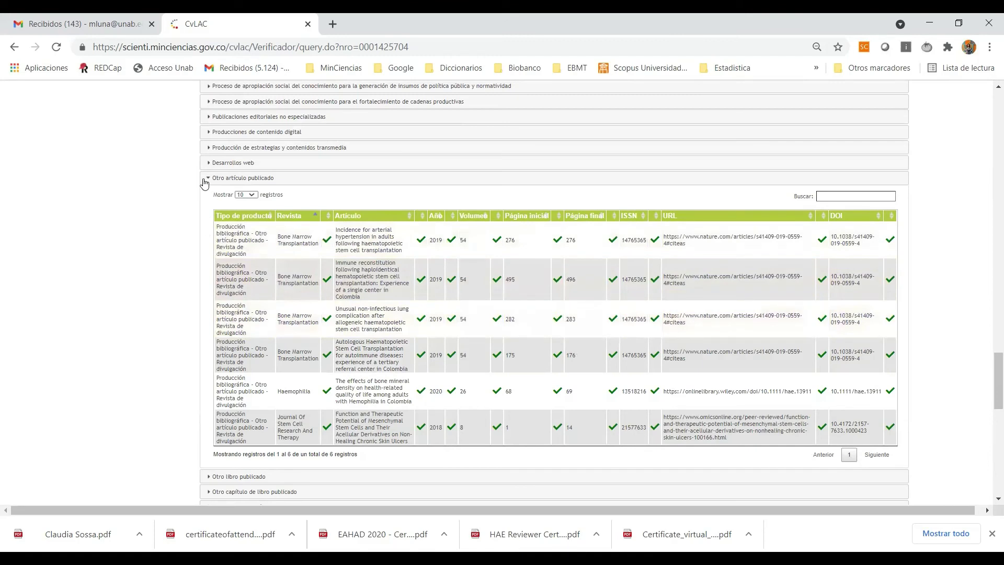
left_click_drag(205, 181, 891, 365)
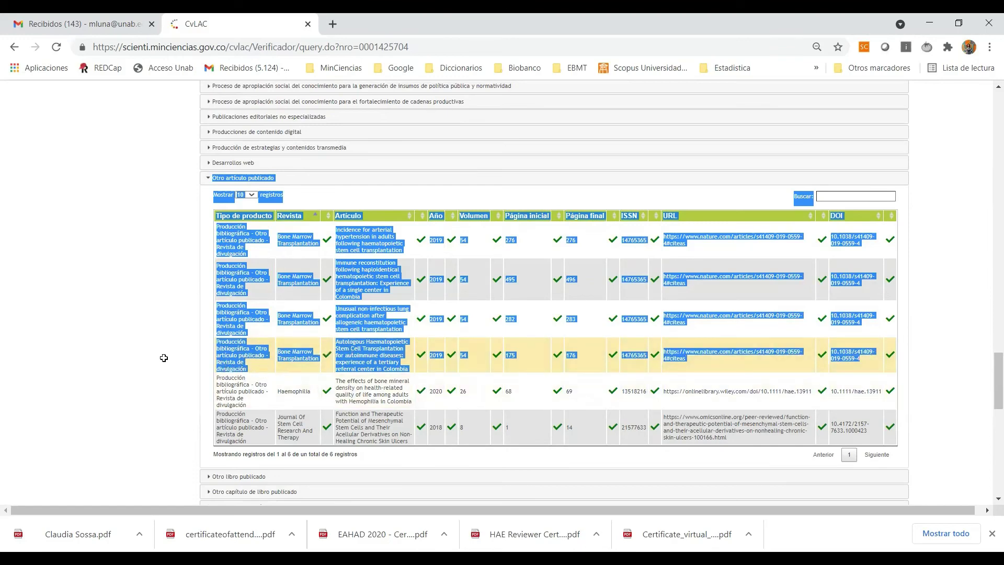
Step: Paste the four Bone Marrow Transplantation articles into Excel starting at A18
key("alt+Tab")
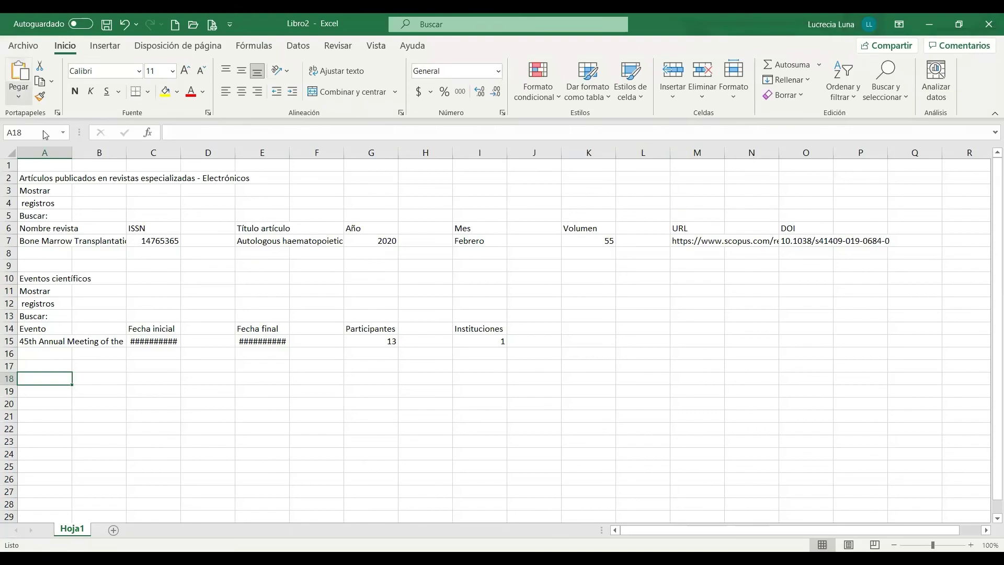
key("alt+o")
key("v")
left_click(37, 137)
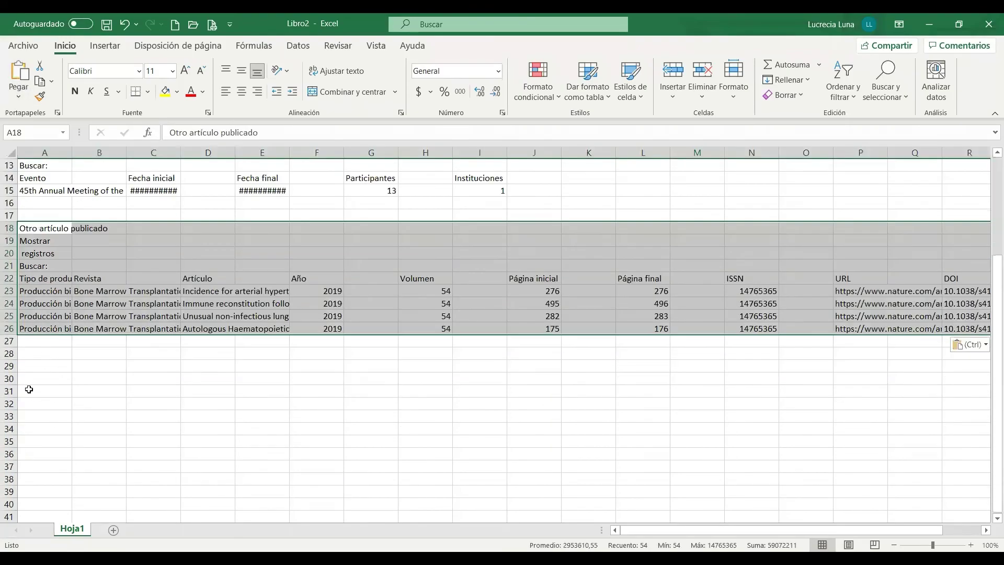
key("alt+Tab")
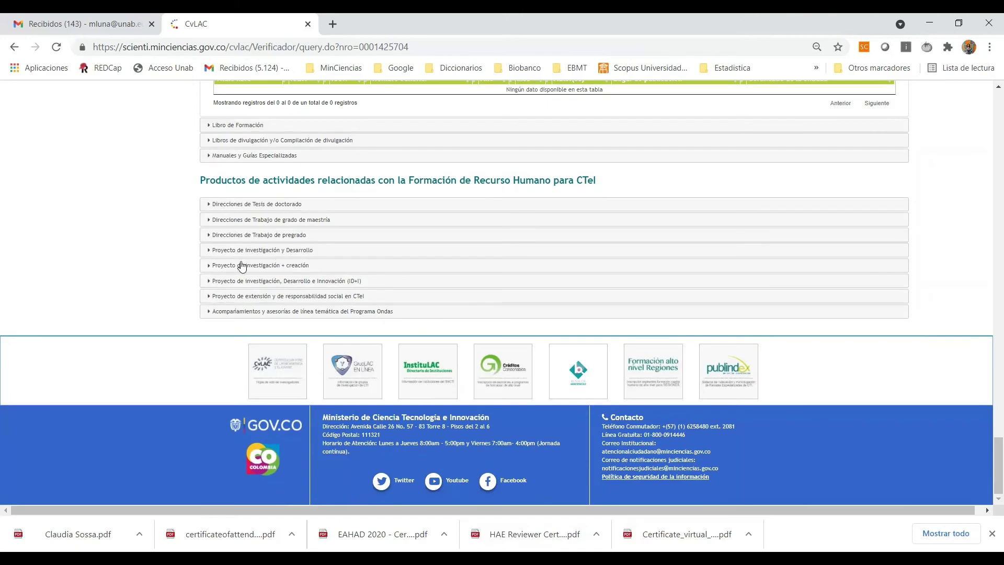
Step: Expand the 12-thesis Direcciones de Trabajo de grado de maestría list and copy its heading and first record
left_click(270, 219)
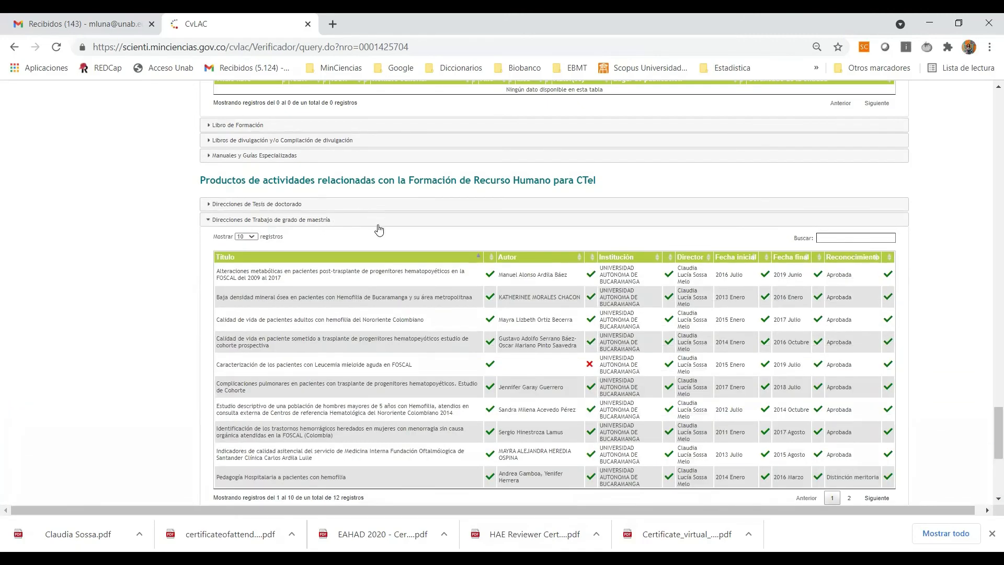
scroll(379, 230, "down", 1)
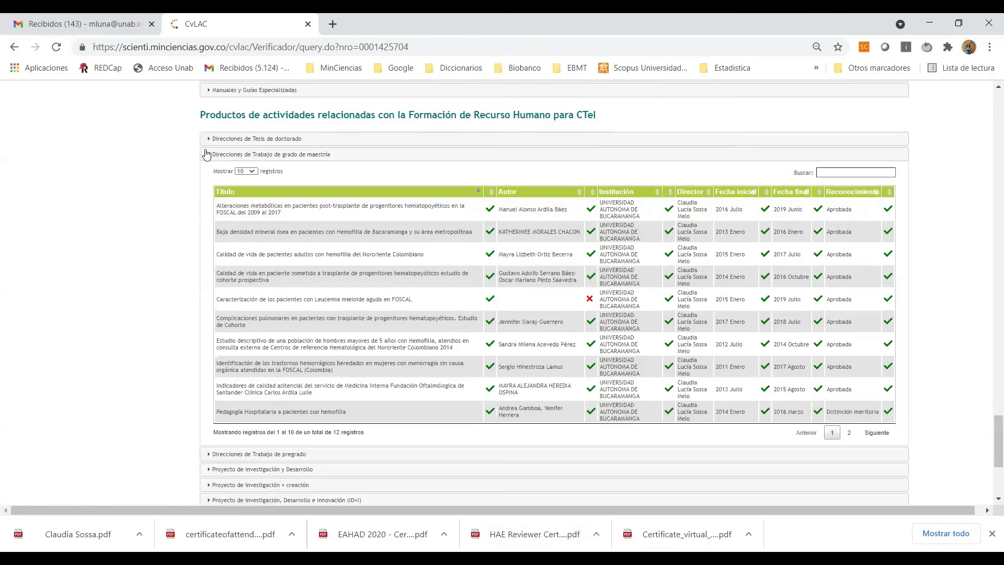
left_click_drag(212, 155, 893, 220)
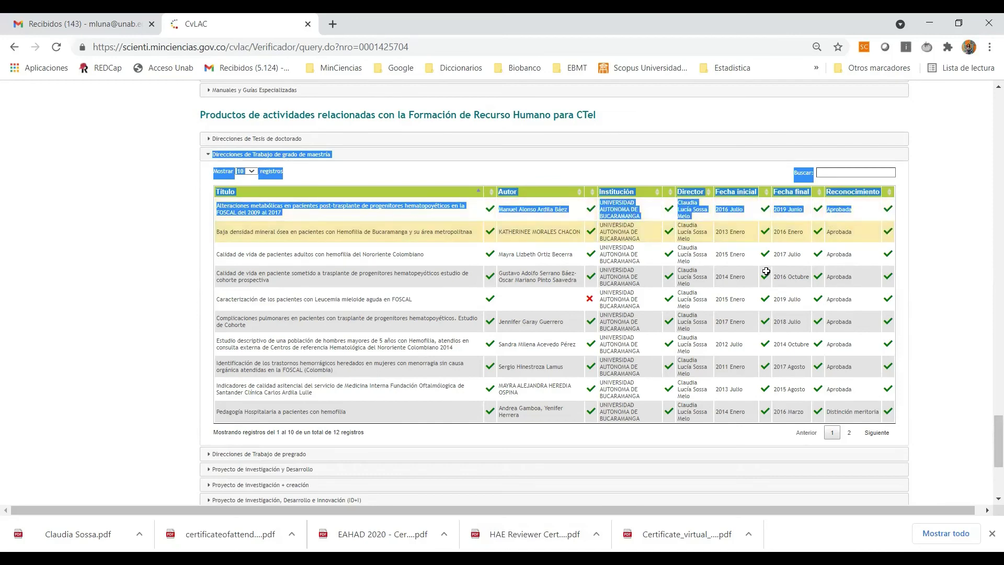
key("alt+Tab")
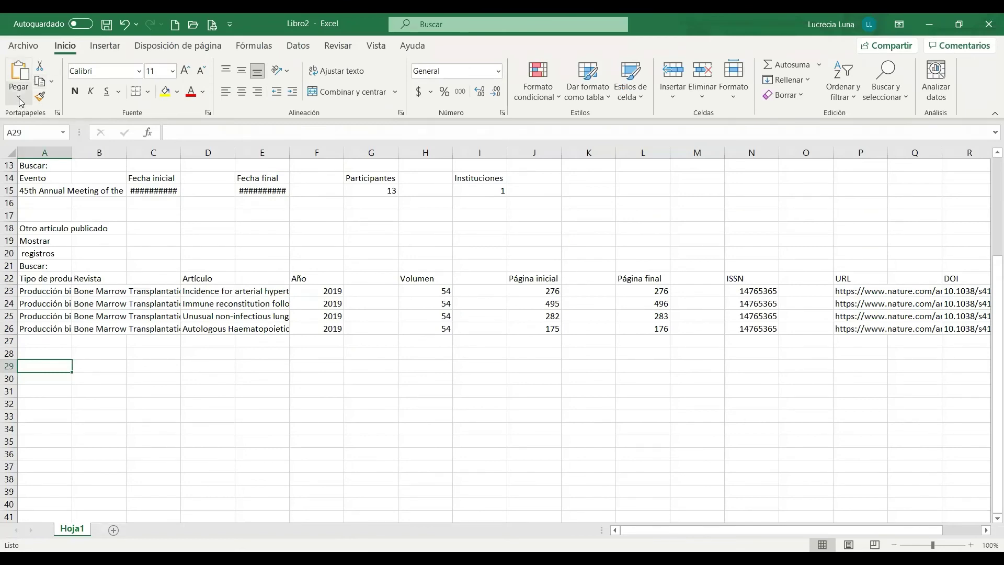
Step: Paste the master's thesis heading and 2016–2019 Aprobada record starting at A29
left_click(19, 96)
left_click(35, 130)
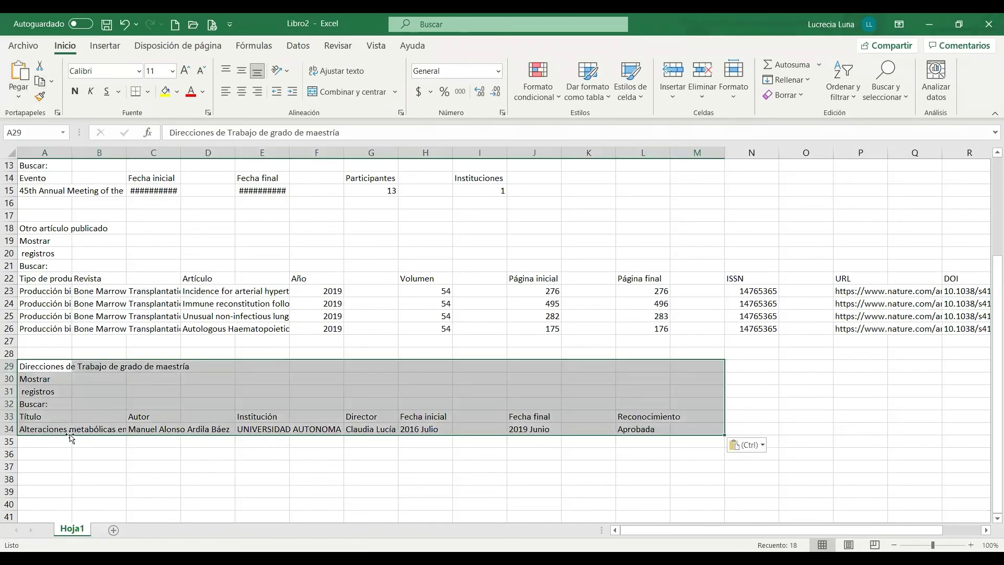
left_click(42, 453)
scroll(49, 421, "up", 4)
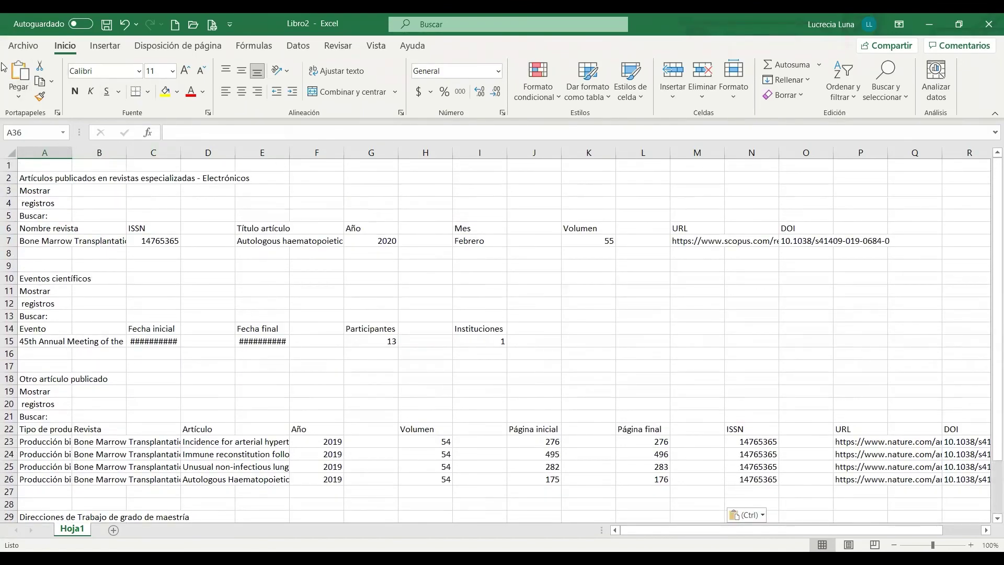
Step: Save the workbook to OneDrive Documentos as 'verificador E74'
left_click(28, 46)
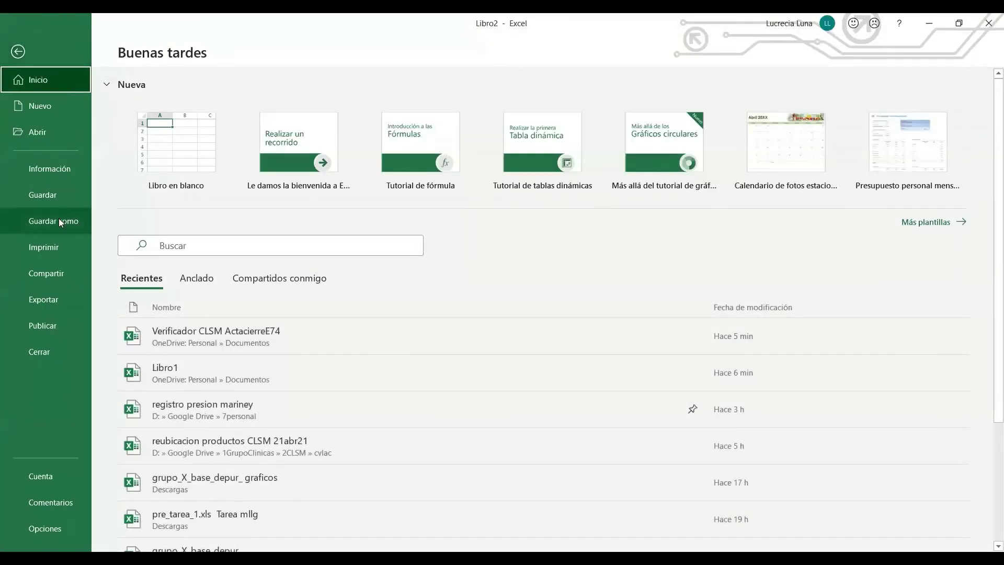
left_click(59, 220)
left_click(397, 177)
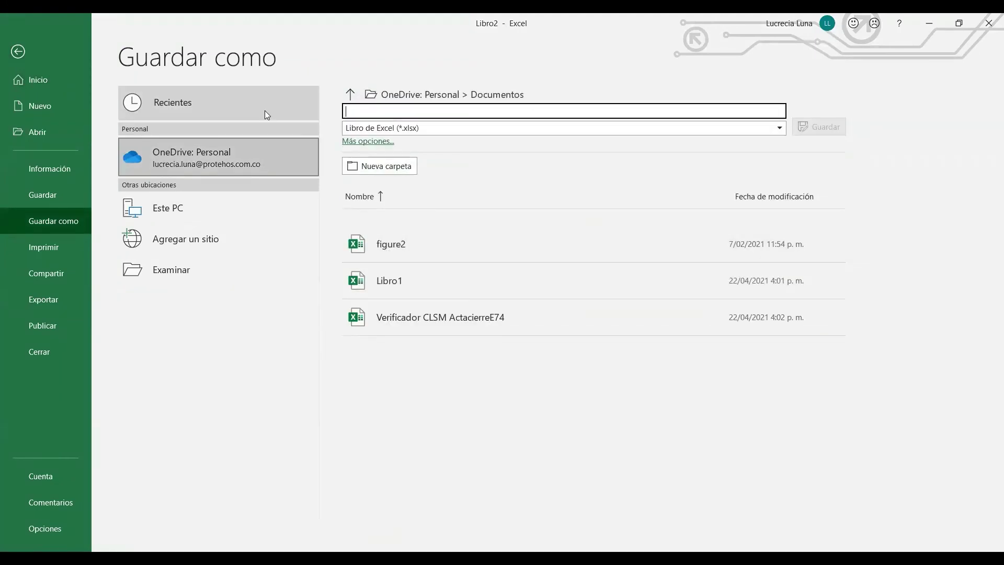
type("ver")
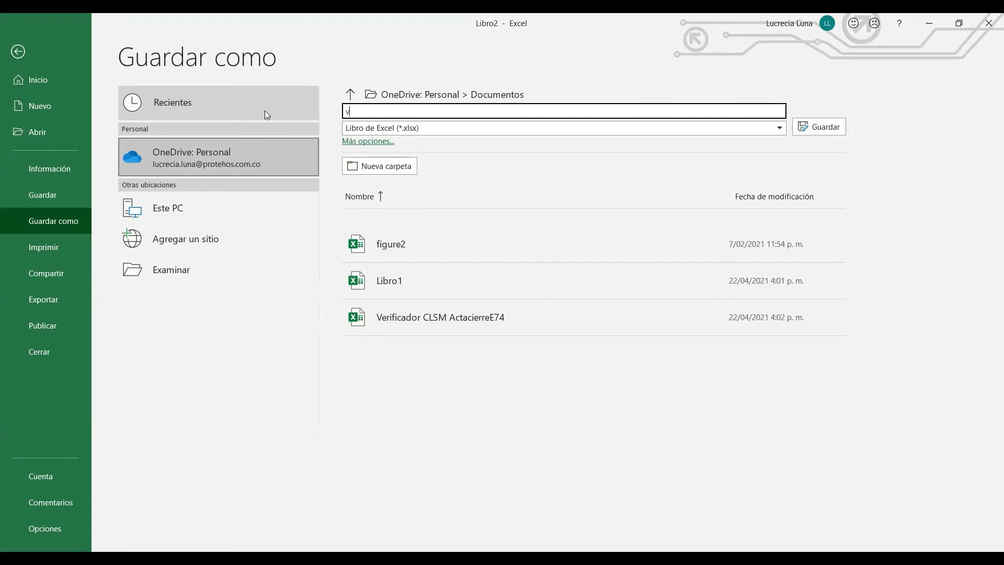
type("ificador E74")
left_click(831, 134)
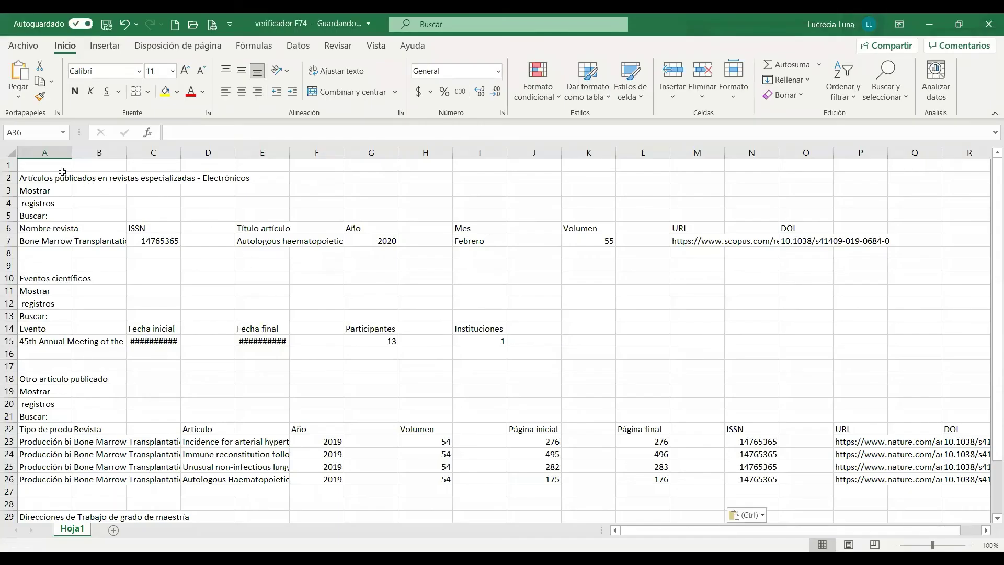
left_click(55, 178)
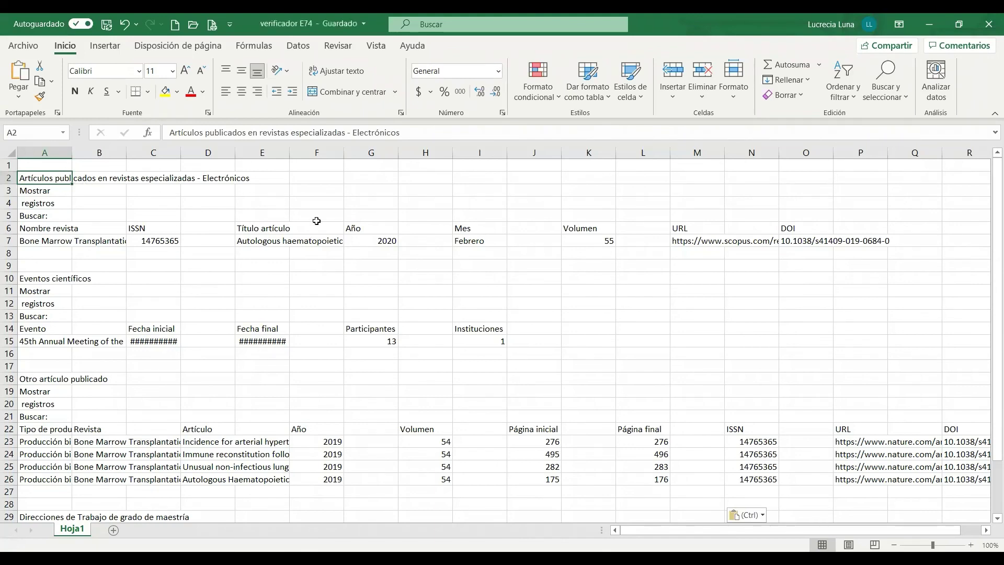